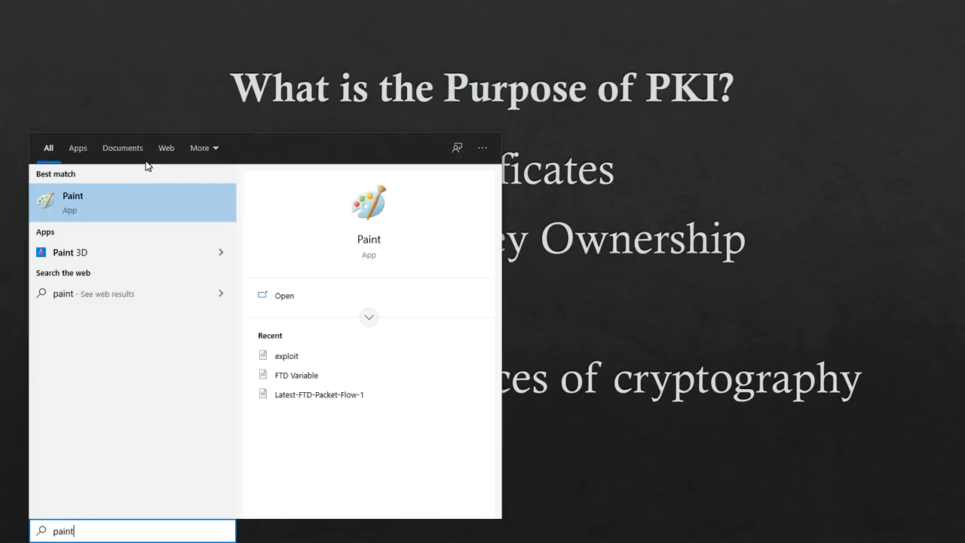
# Launch Paint and set the Pencil tool to the second, thin line width
pyautogui.press('Return')
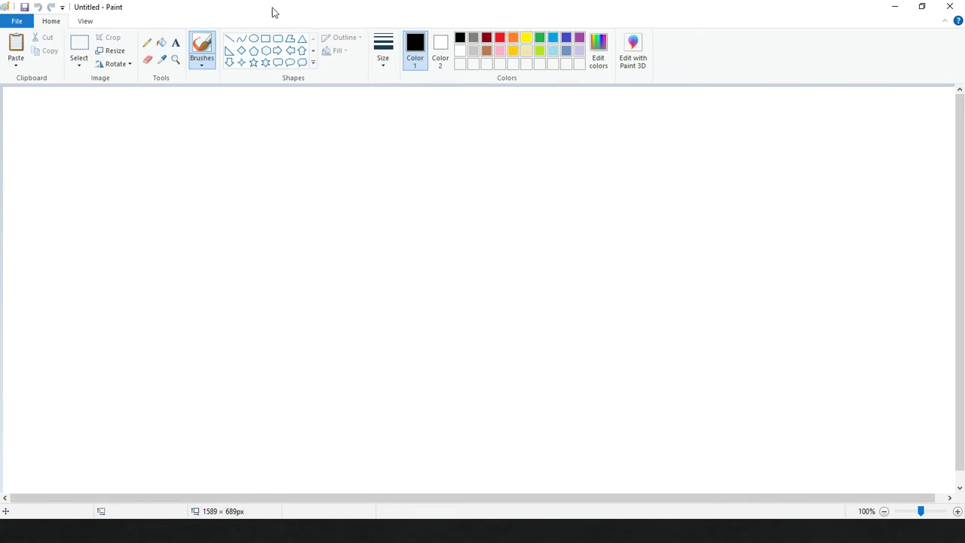
pyautogui.click(383, 67)
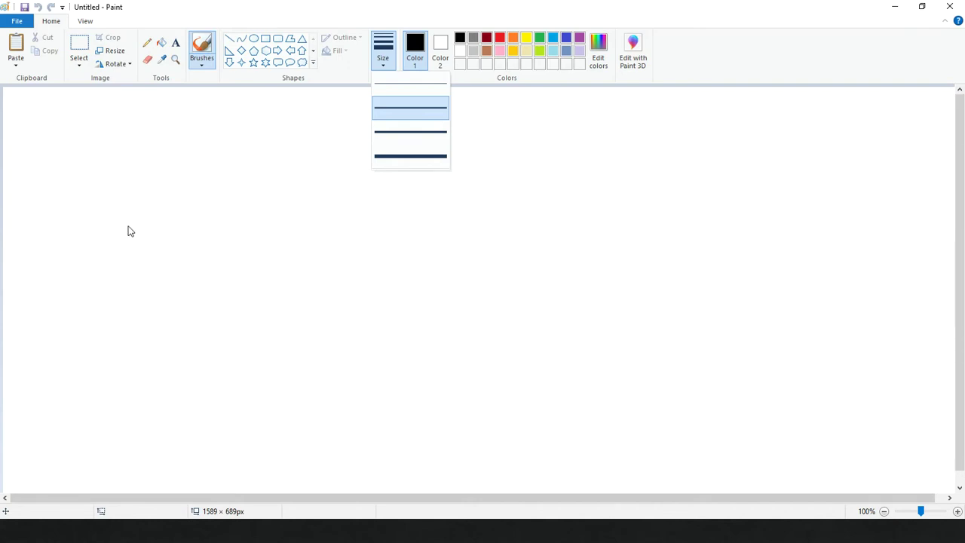
pyautogui.click(130, 231)
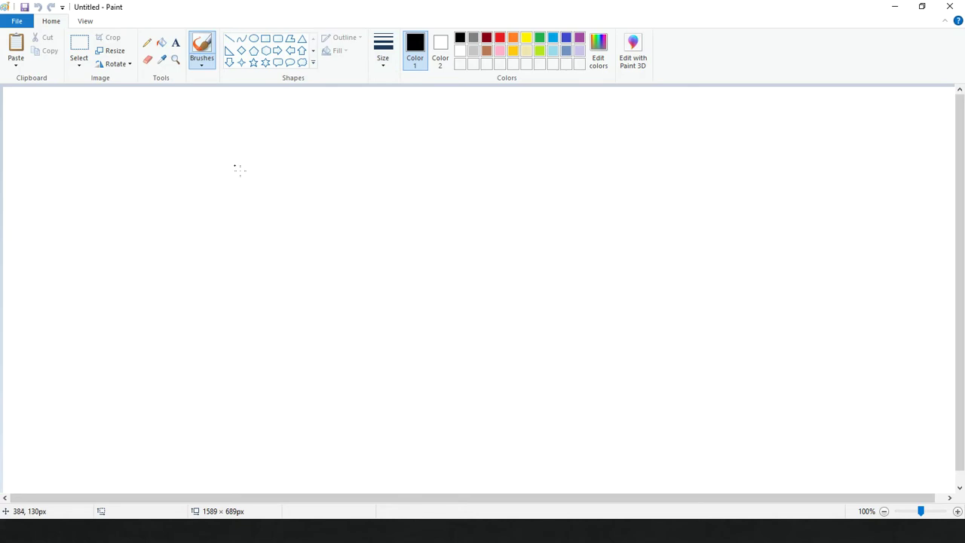
pyautogui.click(147, 43)
pyautogui.click(387, 61)
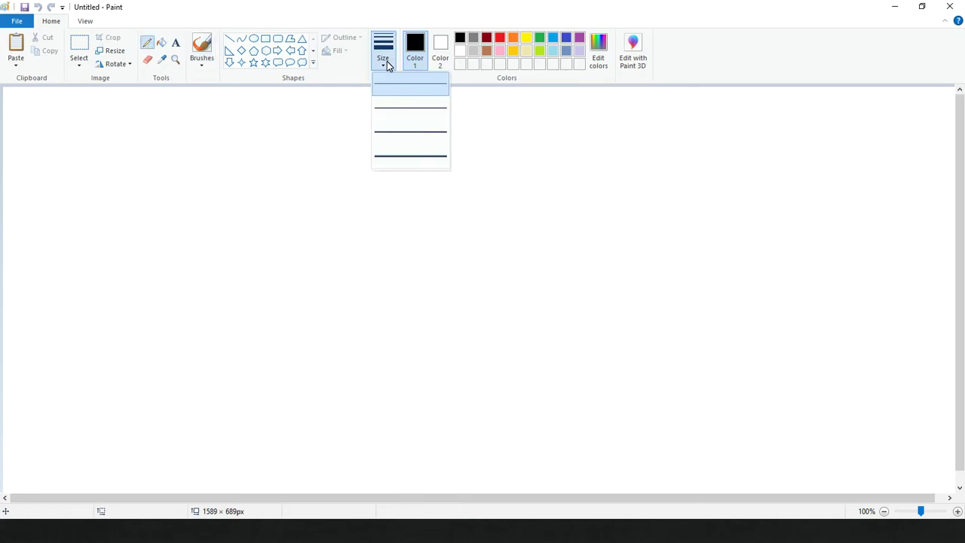
pyautogui.click(385, 112)
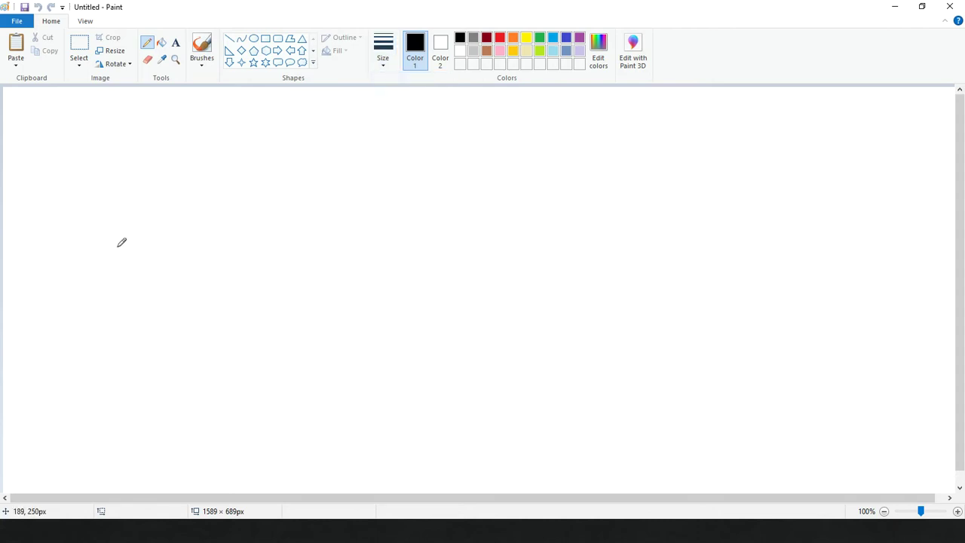
# Sketch the client device on the left and a labelled server box on the right
pyautogui.moveTo(118, 239)
pyautogui.mouseDown()
pyautogui.moveTo(99, 275)
pyautogui.moveTo(239, 247)
pyautogui.moveTo(232, 263)
pyautogui.moveTo(285, 240)
pyautogui.moveTo(264, 235)
pyautogui.moveTo(256, 259)
pyautogui.moveTo(344, 253)
pyautogui.moveTo(369, 229)
pyautogui.moveTo(362, 288)
pyautogui.moveTo(410, 252)
pyautogui.moveTo(462, 262)
pyautogui.mouseUp()
pyautogui.moveTo(530, 237)
pyautogui.mouseDown()
pyautogui.moveTo(475, 294)
pyautogui.moveTo(552, 260)
pyautogui.moveTo(532, 239)
pyautogui.mouseUp()
pyautogui.moveTo(514, 194)
pyautogui.mouseDown()
pyautogui.moveTo(490, 226)
pyautogui.moveTo(498, 216)
pyautogui.mouseUp()
pyautogui.moveTo(516, 214)
pyautogui.mouseDown()
pyautogui.moveTo(587, 223)
pyautogui.moveTo(578, 224)
pyautogui.mouseUp()
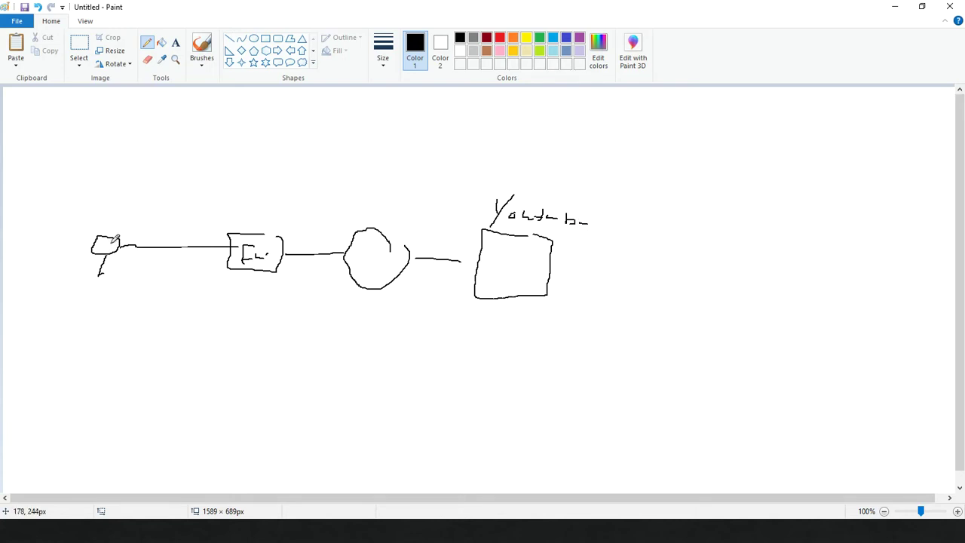
# Draw an arc from client over to server and a PK box below
pyautogui.moveTo(114, 235)
pyautogui.mouseDown()
pyautogui.moveTo(407, 219)
pyautogui.moveTo(473, 240)
pyautogui.mouseUp()
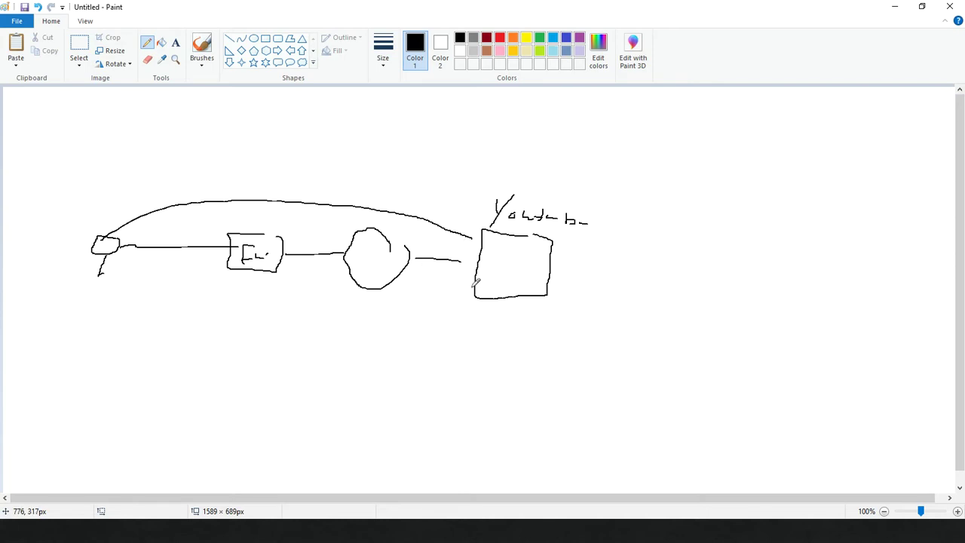
pyautogui.moveTo(476, 280)
pyautogui.mouseDown()
pyautogui.moveTo(457, 293)
pyautogui.moveTo(321, 301)
pyautogui.moveTo(267, 288)
pyautogui.moveTo(261, 336)
pyautogui.moveTo(334, 309)
pyautogui.moveTo(330, 288)
pyautogui.mouseUp()
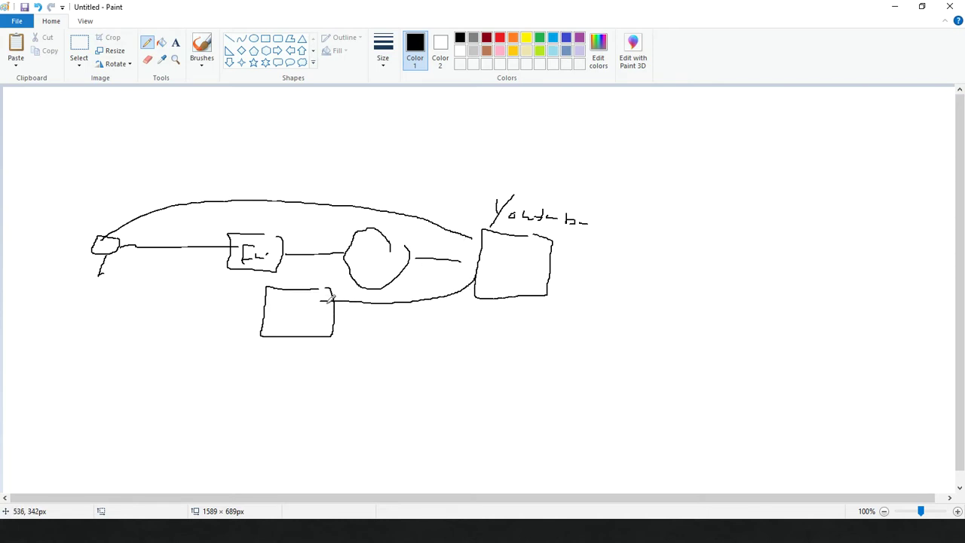
pyautogui.moveTo(274, 337)
pyautogui.mouseDown()
pyautogui.moveTo(275, 326)
pyautogui.moveTo(309, 330)
pyautogui.moveTo(178, 313)
pyautogui.moveTo(114, 262)
pyautogui.mouseUp()
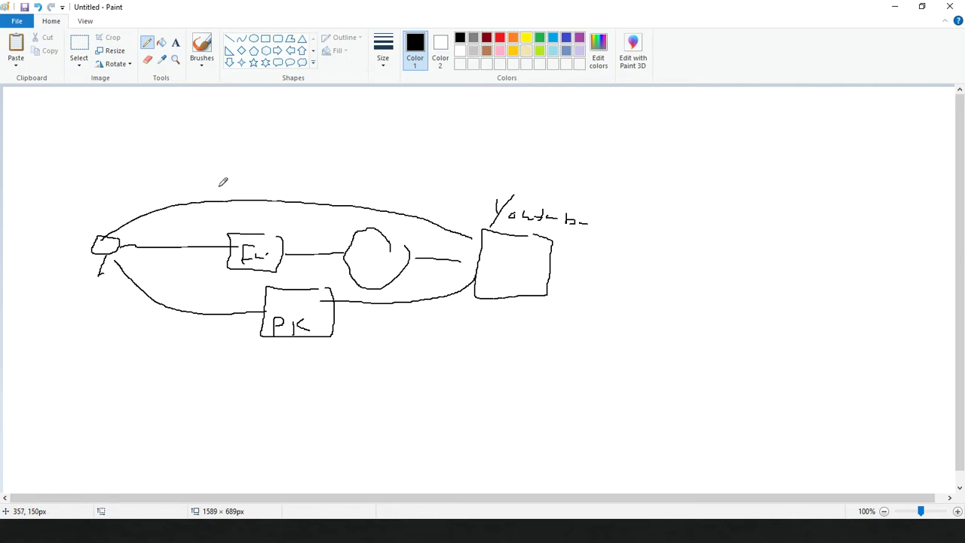
# Handwrite 'https Encrypted' above the top arc
pyautogui.moveTo(226, 171)
pyautogui.mouseDown()
pyautogui.moveTo(237, 184)
pyautogui.moveTo(284, 177)
pyautogui.mouseUp()
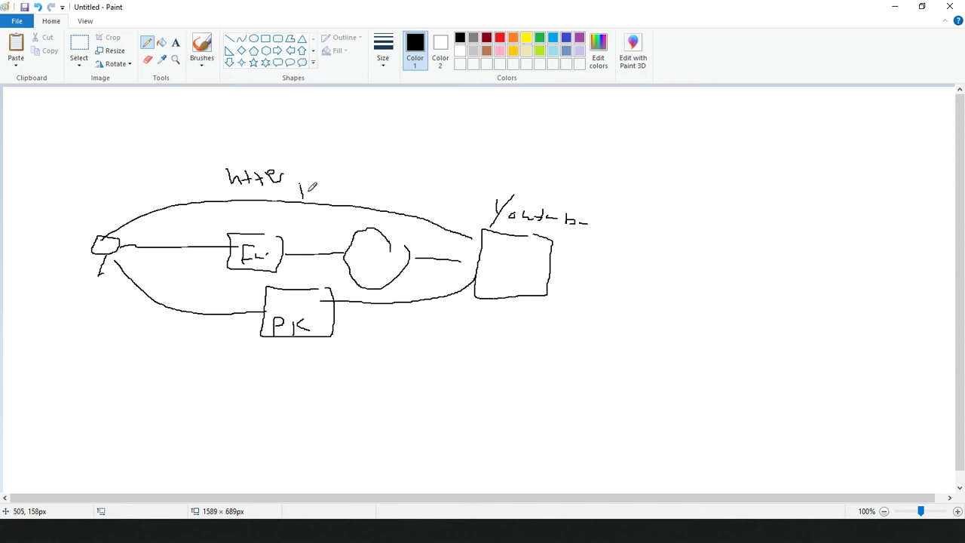
pyautogui.moveTo(299, 183); pyautogui.dragTo(299, 197)
pyautogui.moveTo(300, 182); pyautogui.dragTo(315, 197)
pyautogui.moveTo(300, 190); pyautogui.dragTo(337, 198)
pyautogui.moveTo(342, 197)
pyautogui.mouseDown()
pyautogui.moveTo(354, 194)
pyautogui.moveTo(356, 210)
pyautogui.moveTo(377, 192)
pyautogui.moveTo(367, 205)
pyautogui.moveTo(400, 201)
pyautogui.mouseUp()
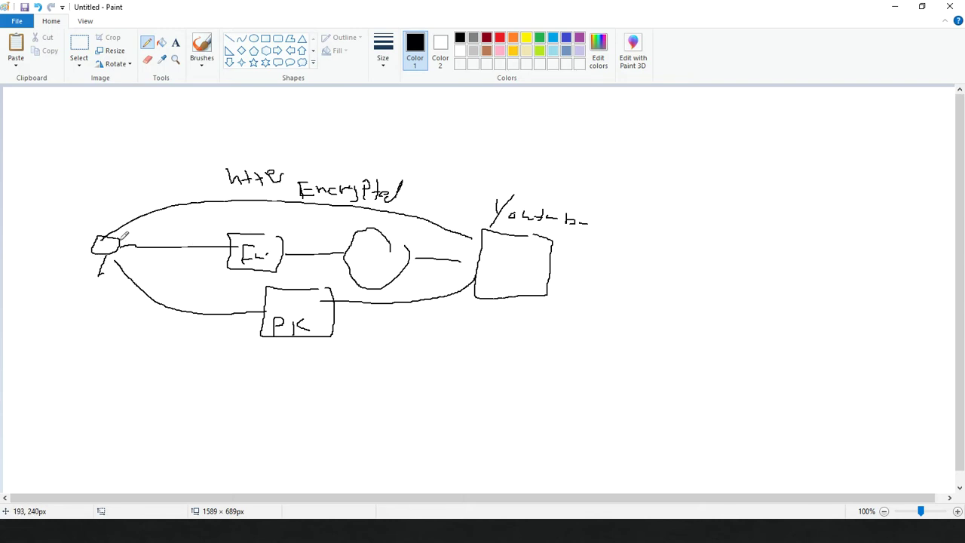
# Circle the client, draw an arrow toward the PK box, and add a boxed CA top-right
pyautogui.moveTo(107, 220)
pyautogui.mouseDown()
pyautogui.moveTo(69, 236)
pyautogui.moveTo(138, 270)
pyautogui.moveTo(96, 219)
pyautogui.mouseUp()
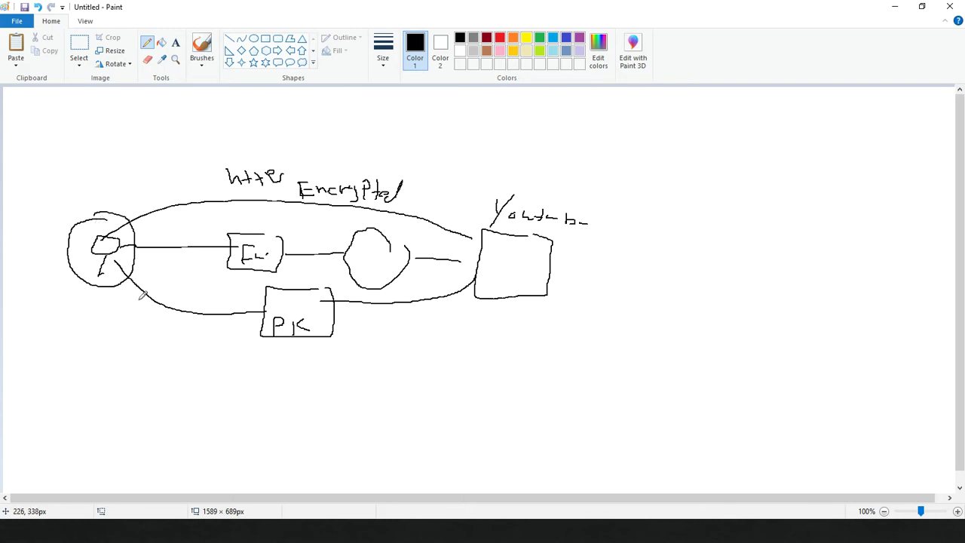
pyautogui.moveTo(133, 276); pyautogui.dragTo(202, 317)
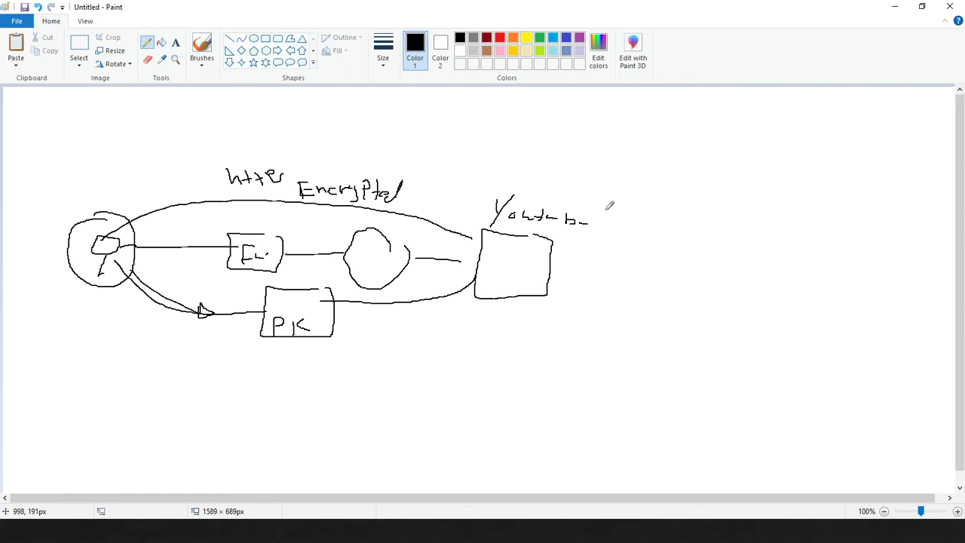
pyautogui.moveTo(631, 182)
pyautogui.mouseDown()
pyautogui.moveTo(633, 202)
pyautogui.moveTo(665, 199)
pyautogui.moveTo(649, 196)
pyautogui.moveTo(671, 174)
pyautogui.moveTo(588, 211)
pyautogui.moveTo(629, 217)
pyautogui.mouseUp()
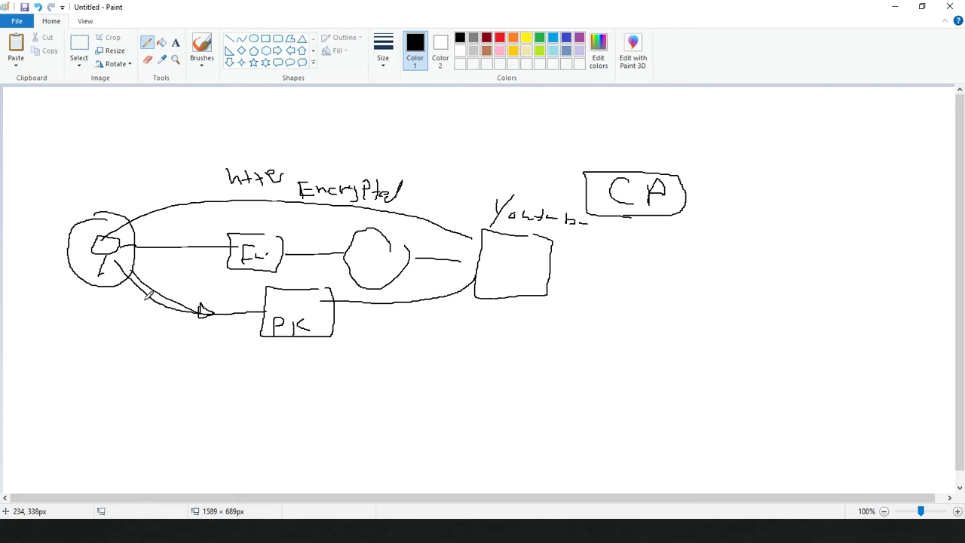
# Start cmd from Windows search and run certmgr.msc in it
pyautogui.press('super')
pyautogui.write('cmd')
pyautogui.press('Return')
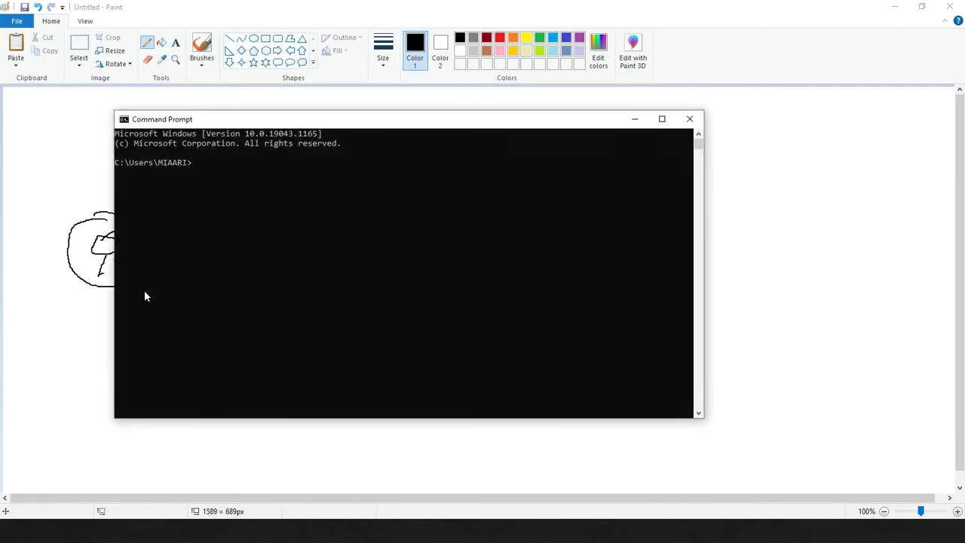
pyautogui.write('cert')
pyautogui.write('mgr')
pyautogui.write('.msc')
pyautogui.press('Return')
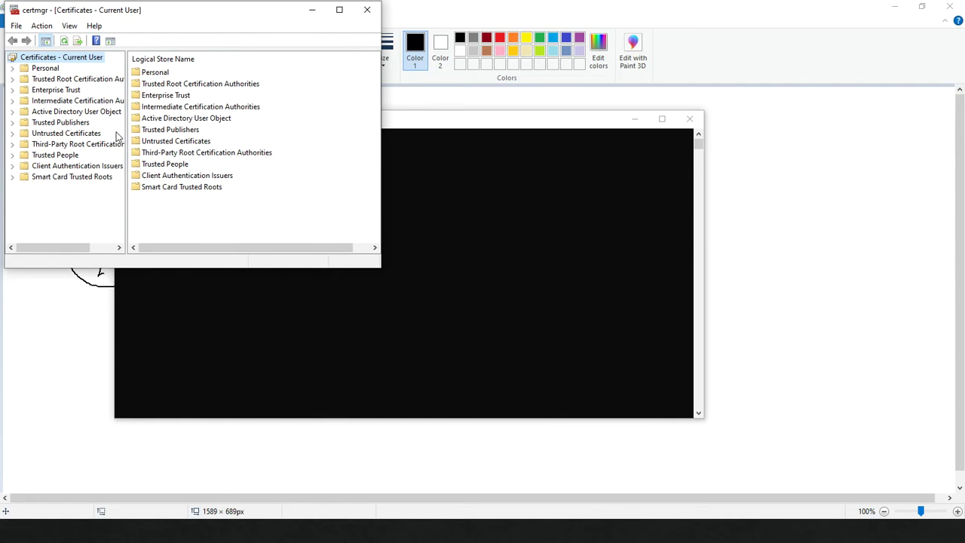
# Maximize certmgr, browse the 34 Trusted Root Certification Authorities certificates, then close it
pyautogui.click(339, 9)
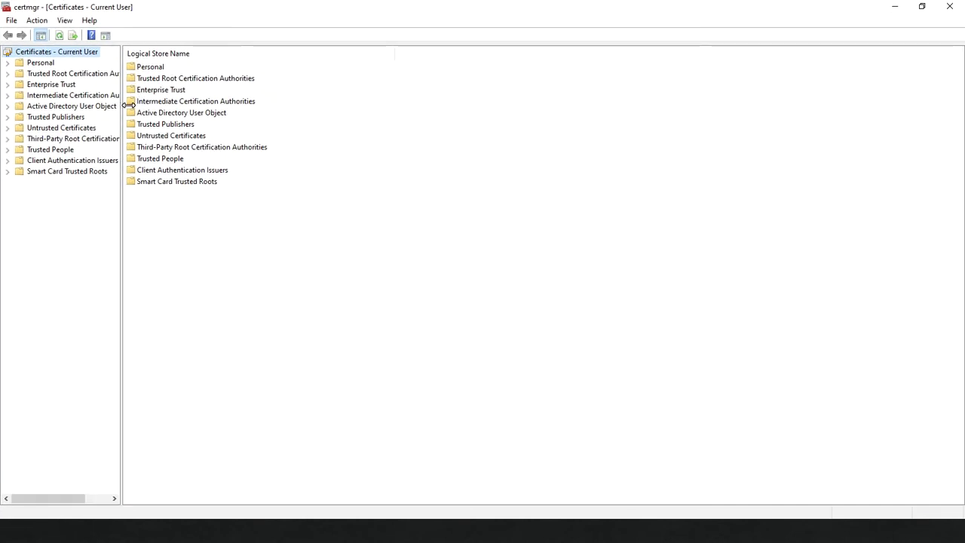
pyautogui.moveTo(128, 106); pyautogui.dragTo(280, 99)
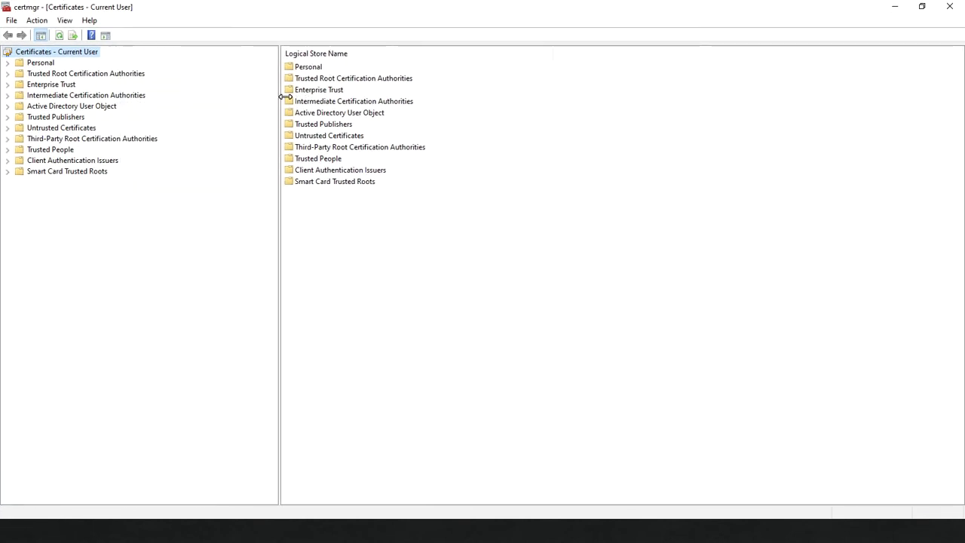
pyautogui.click(7, 73)
pyautogui.click(55, 85)
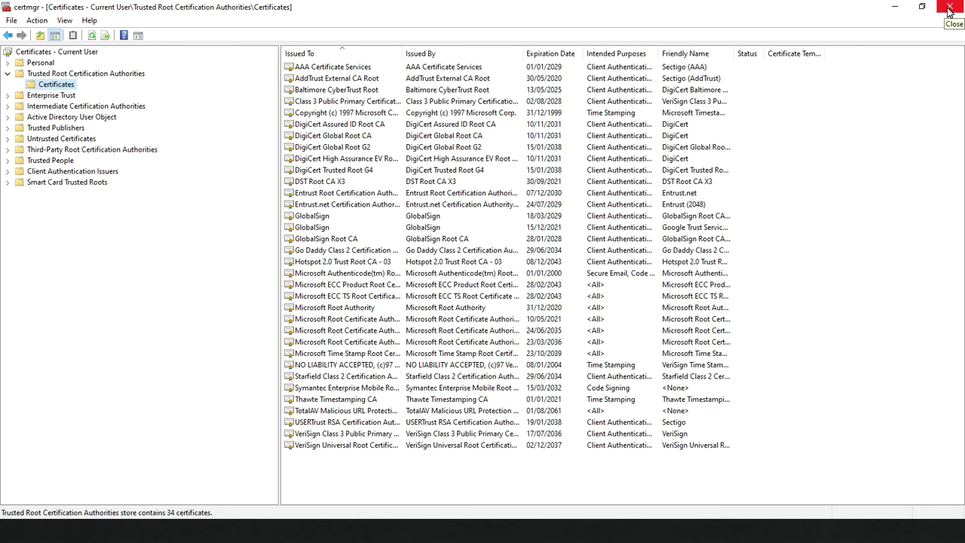
pyautogui.click(949, 11)
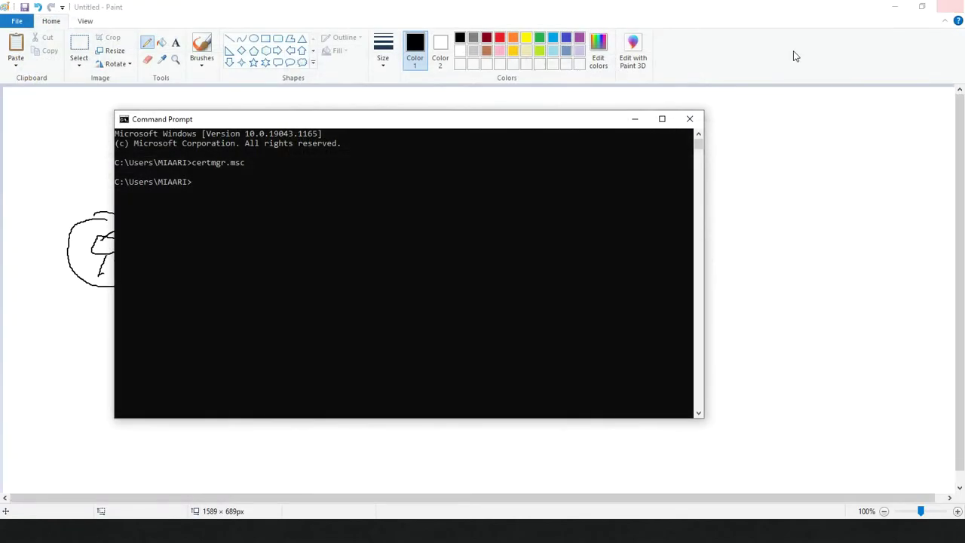
# Close Command Prompt and delete the entire diagram from the Paint canvas
pyautogui.click(698, 118)
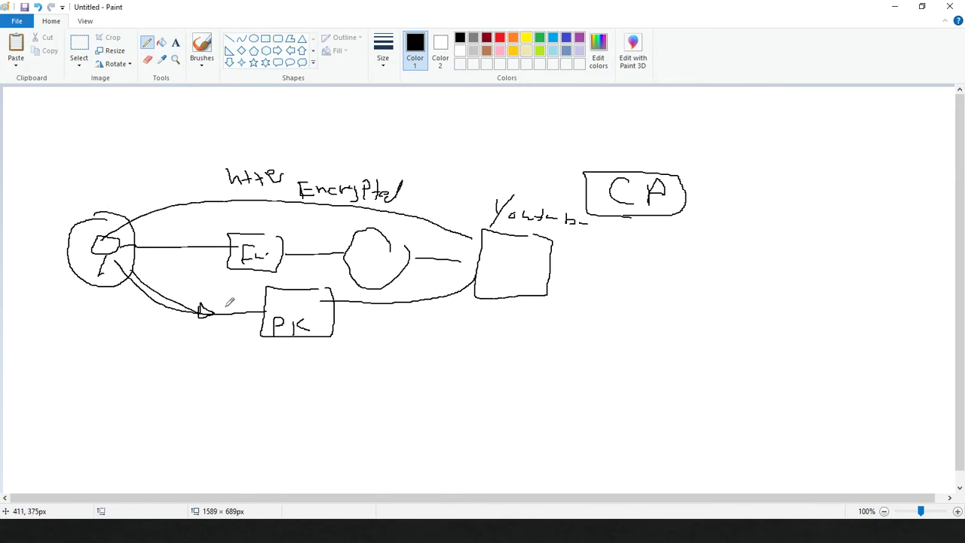
pyautogui.click(78, 47)
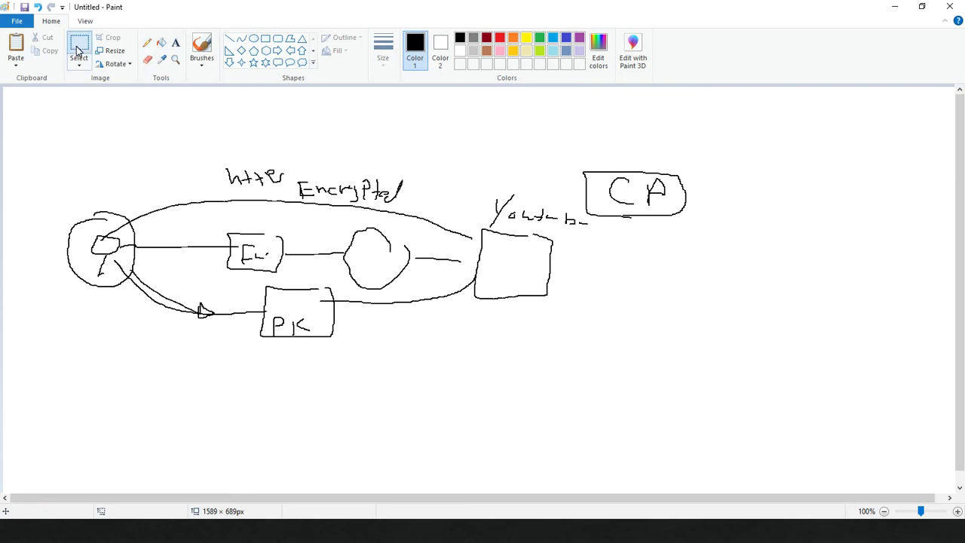
pyautogui.moveTo(12, 102); pyautogui.dragTo(771, 412)
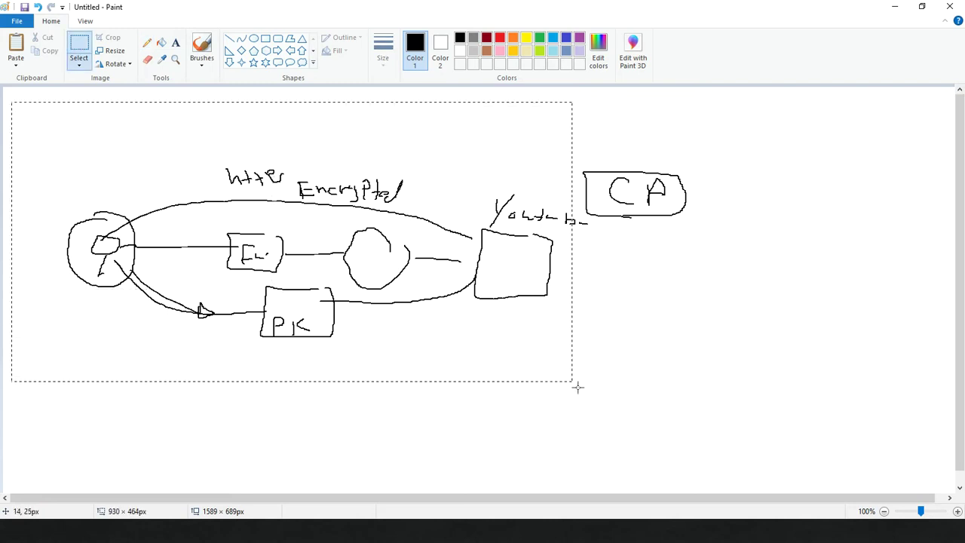
pyautogui.press('Delete')
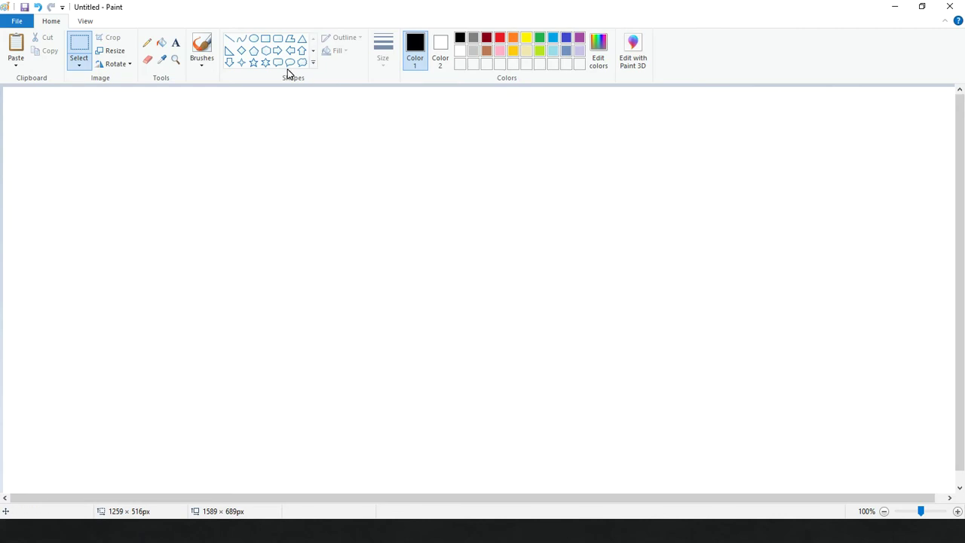
# Switch back to the Pencil with the second, thin line width
pyautogui.click(147, 43)
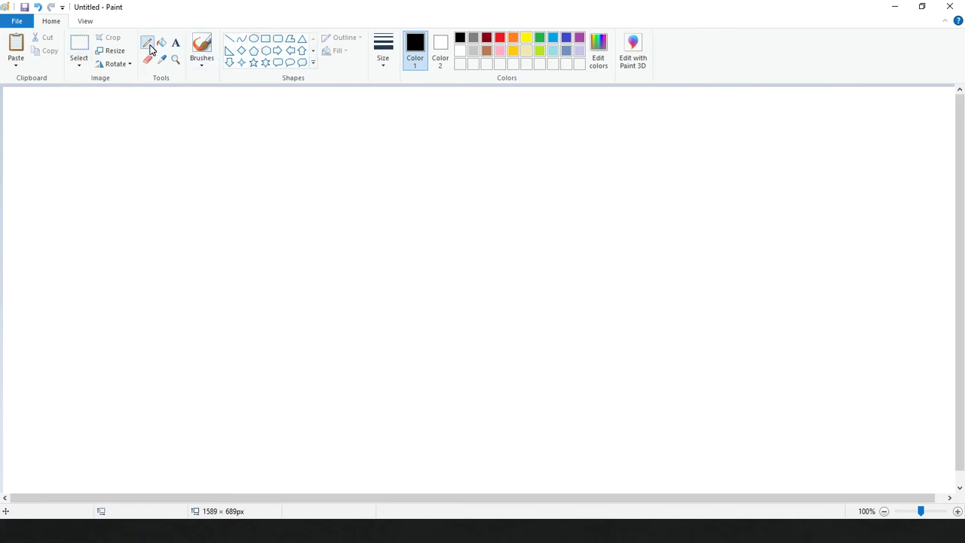
pyautogui.click(383, 63)
pyautogui.click(385, 111)
pyautogui.click(382, 73)
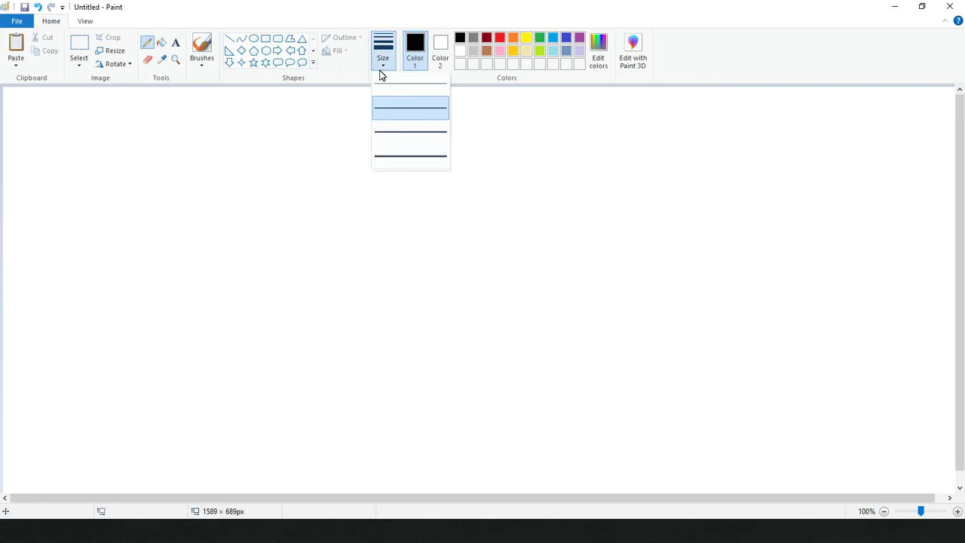
pyautogui.click(386, 113)
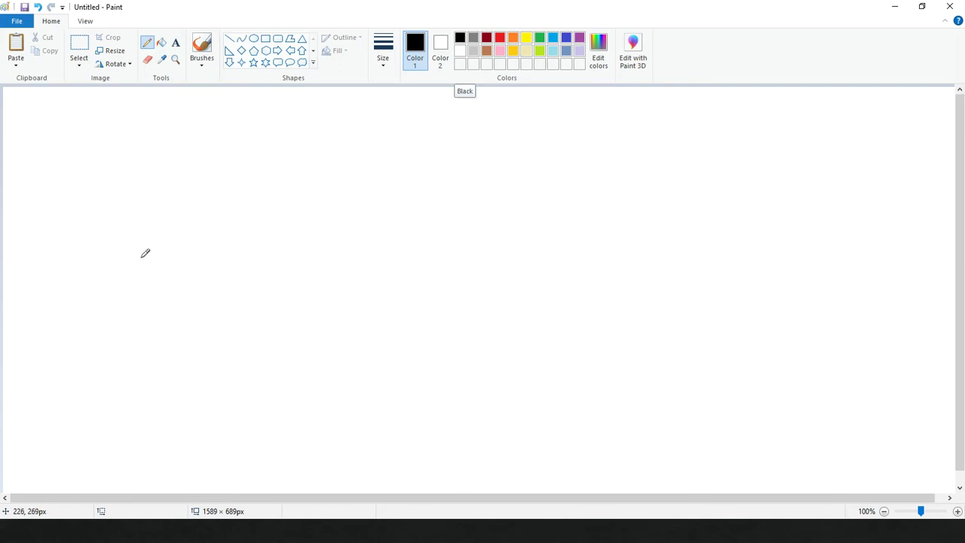
# Redraw the client shape, a firewall box and a circle node
pyautogui.moveTo(152, 249)
pyautogui.mouseDown()
pyautogui.moveTo(144, 287)
pyautogui.moveTo(326, 274)
pyautogui.moveTo(329, 265)
pyautogui.moveTo(377, 260)
pyautogui.moveTo(325, 283)
pyautogui.moveTo(386, 298)
pyautogui.moveTo(385, 252)
pyautogui.mouseUp()
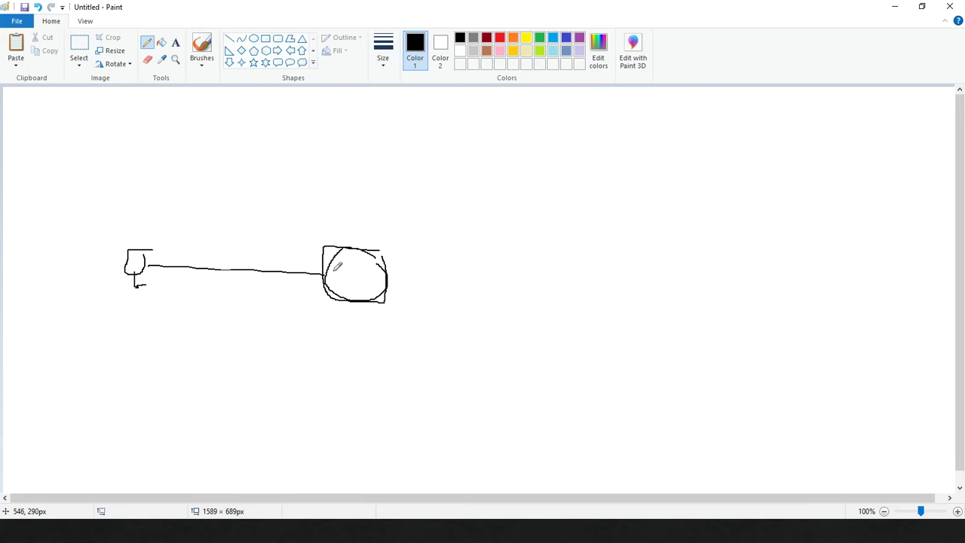
pyautogui.hotkey('ctrl', 'z')
pyautogui.hotkey('ctrl', 'z')
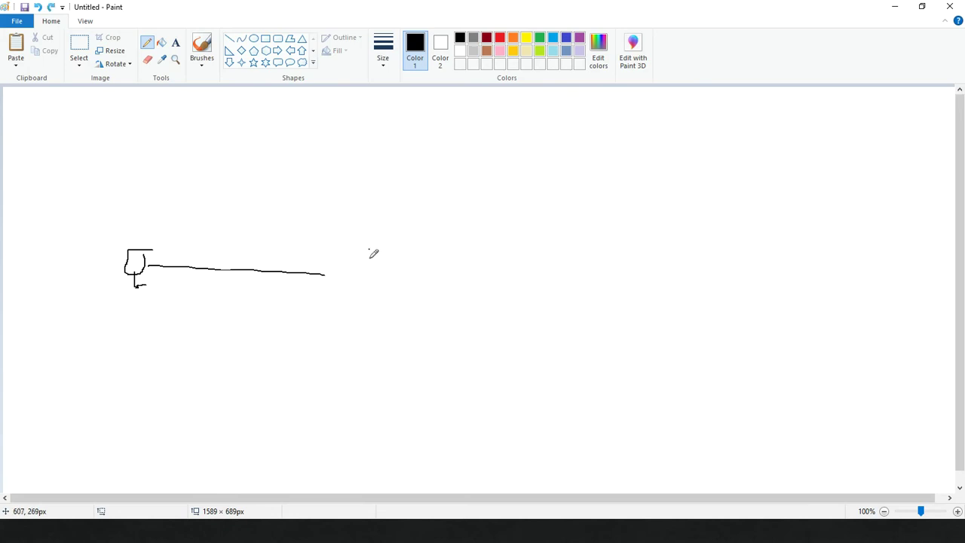
pyautogui.moveTo(369, 249)
pyautogui.mouseDown()
pyautogui.moveTo(325, 292)
pyautogui.moveTo(374, 253)
pyautogui.moveTo(339, 284)
pyautogui.moveTo(487, 265)
pyautogui.moveTo(503, 309)
pyautogui.moveTo(526, 258)
pyautogui.moveTo(505, 297)
pyautogui.mouseUp()
pyautogui.moveTo(513, 264)
pyautogui.mouseDown()
pyautogui.moveTo(522, 280)
pyautogui.moveTo(596, 273)
pyautogui.mouseUp()
# Add the server box, a second user-to-firewall line and a curve from the server leftward
pyautogui.moveTo(661, 256)
pyautogui.mouseDown()
pyautogui.moveTo(625, 251)
pyautogui.moveTo(663, 313)
pyautogui.moveTo(661, 251)
pyautogui.mouseUp()
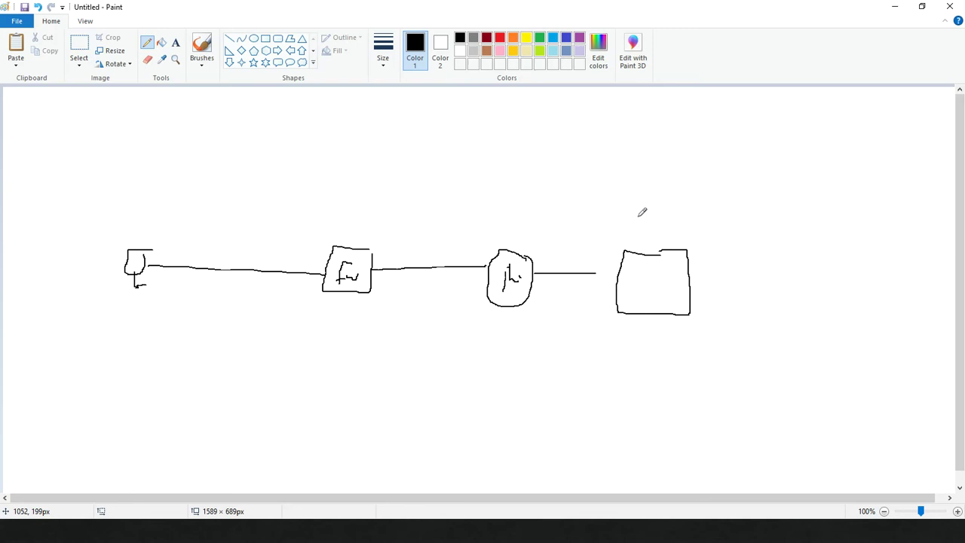
pyautogui.moveTo(637, 210)
pyautogui.mouseDown()
pyautogui.moveTo(626, 236)
pyautogui.moveTo(663, 224)
pyautogui.moveTo(689, 240)
pyautogui.moveTo(703, 226)
pyautogui.mouseUp()
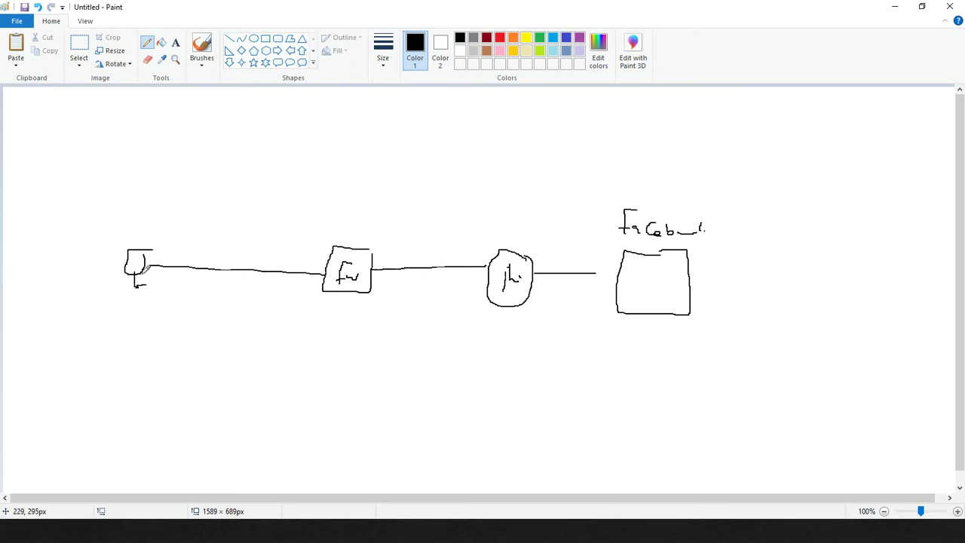
pyautogui.moveTo(148, 268)
pyautogui.mouseDown()
pyautogui.moveTo(223, 263)
pyautogui.moveTo(341, 274)
pyautogui.mouseUp()
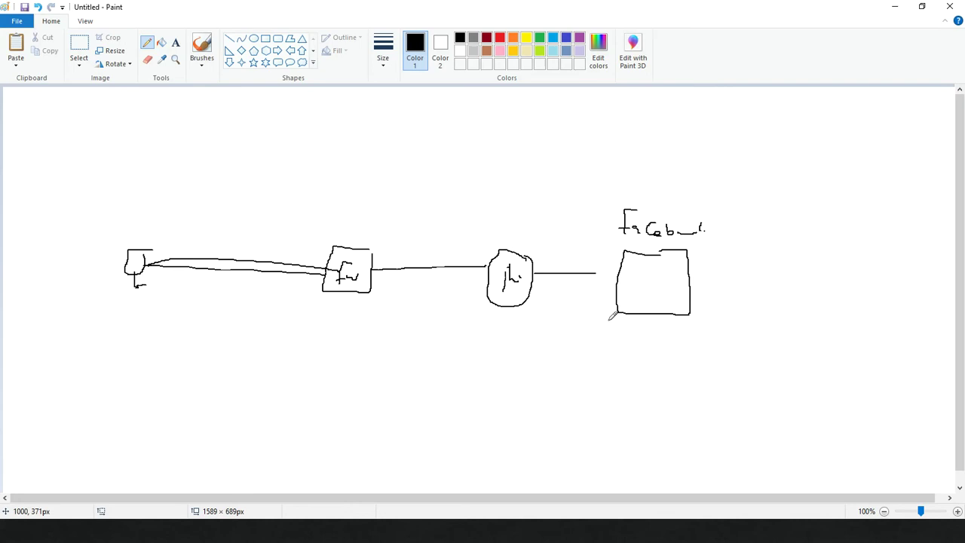
pyautogui.moveTo(619, 303)
pyautogui.mouseDown()
pyautogui.moveTo(556, 324)
pyautogui.moveTo(415, 321)
pyautogui.moveTo(364, 304)
pyautogui.moveTo(367, 337)
pyautogui.moveTo(402, 303)
pyautogui.moveTo(362, 319)
pyautogui.moveTo(361, 335)
pyautogui.mouseUp()
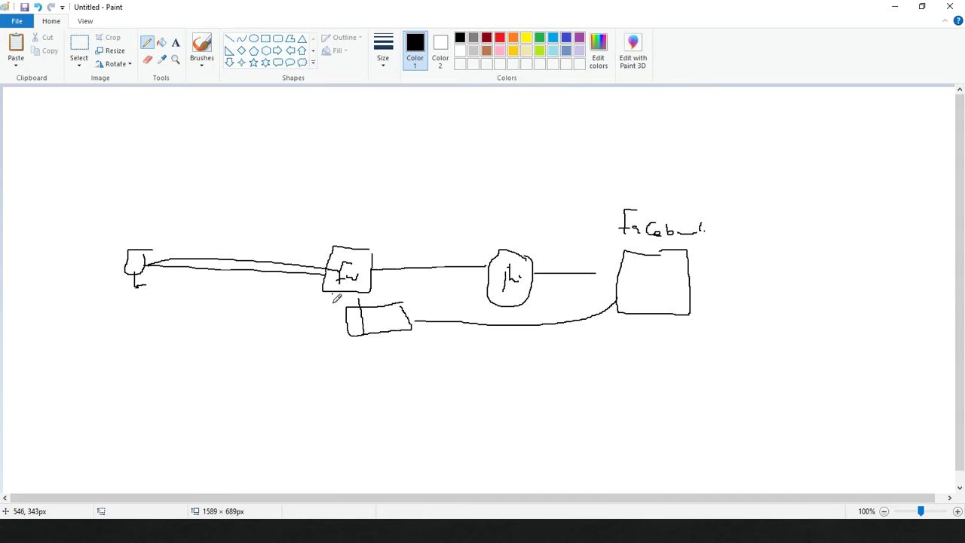
# Draw an arrow under the Fw box toward the user and label the lower box pW
pyautogui.moveTo(332, 295)
pyautogui.mouseDown()
pyautogui.moveTo(302, 321)
pyautogui.moveTo(328, 350)
pyautogui.moveTo(334, 317)
pyautogui.moveTo(308, 351)
pyautogui.moveTo(331, 345)
pyautogui.moveTo(155, 284)
pyautogui.mouseUp()
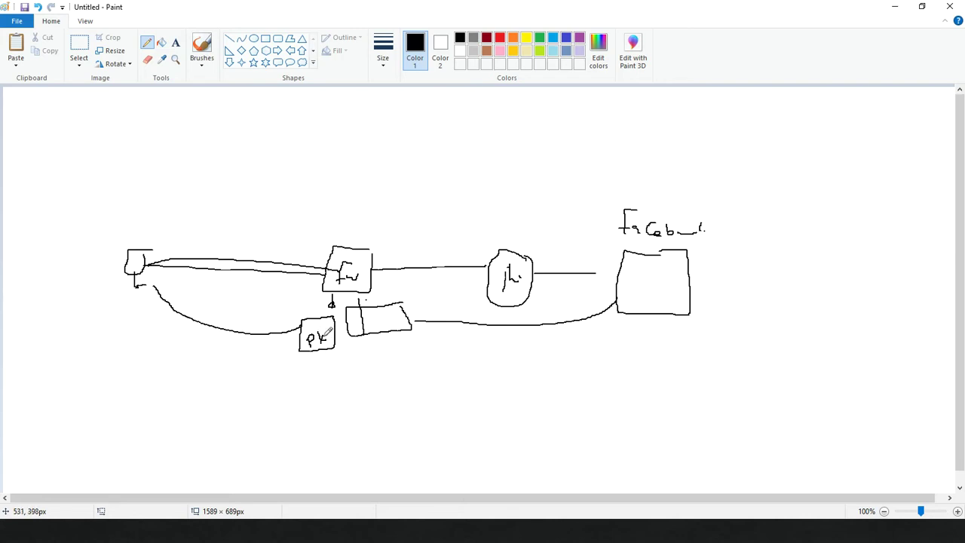
pyautogui.moveTo(325, 327); pyautogui.dragTo(324, 343)
# Sketch a connector by the small top box and write the SSL Dec and SSL insp notes
pyautogui.moveTo(343, 138)
pyautogui.mouseDown()
pyautogui.moveTo(276, 157)
pyautogui.moveTo(287, 163)
pyautogui.mouseUp()
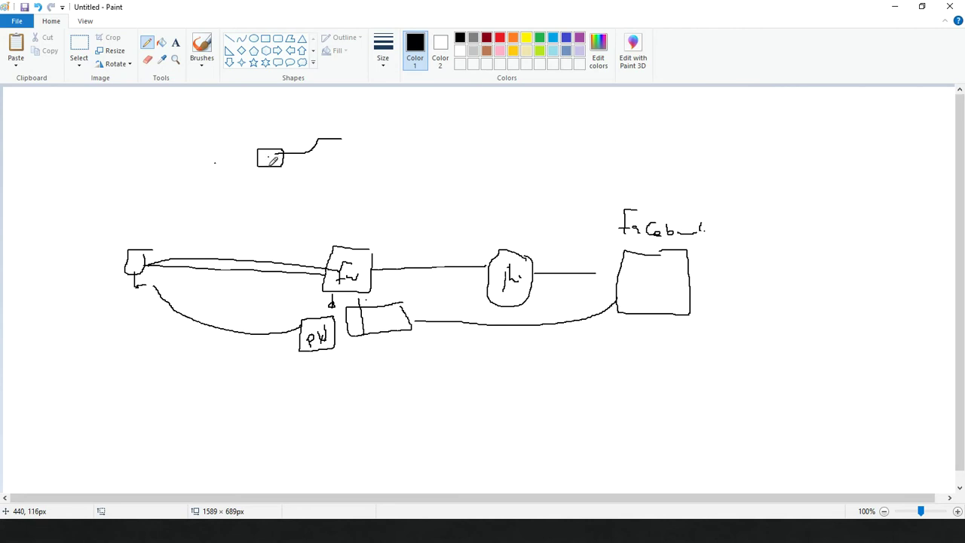
pyautogui.moveTo(266, 163); pyautogui.dragTo(274, 167)
pyautogui.moveTo(395, 105)
pyautogui.mouseDown()
pyautogui.moveTo(390, 121)
pyautogui.moveTo(486, 122)
pyautogui.mouseUp()
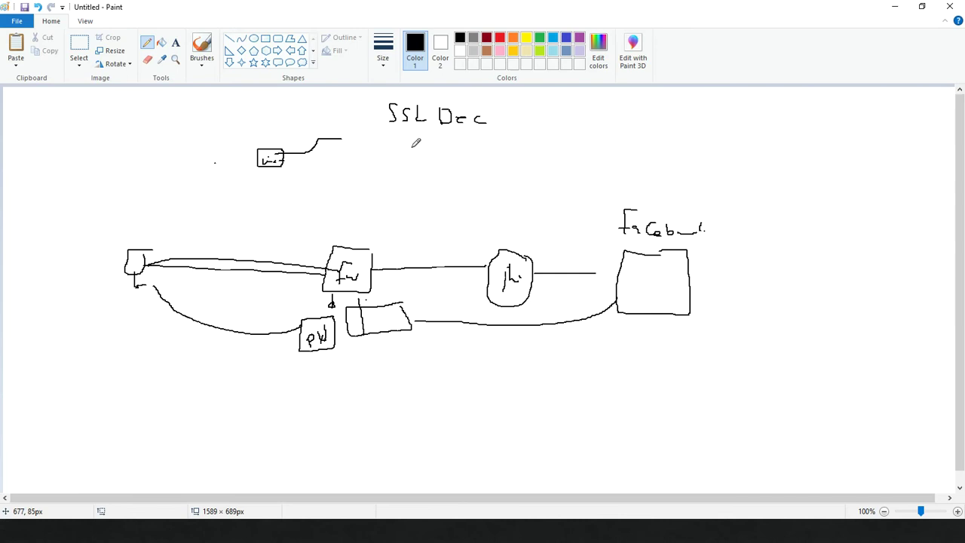
pyautogui.moveTo(402, 142)
pyautogui.mouseDown()
pyautogui.moveTo(391, 157)
pyautogui.moveTo(446, 158)
pyautogui.mouseUp()
pyautogui.moveTo(455, 148)
pyautogui.mouseDown()
pyautogui.moveTo(456, 160)
pyautogui.moveTo(472, 156)
pyautogui.mouseUp()
pyautogui.moveTo(478, 149)
pyautogui.mouseDown()
pyautogui.moveTo(475, 160)
pyautogui.moveTo(484, 150)
pyautogui.mouseUp()
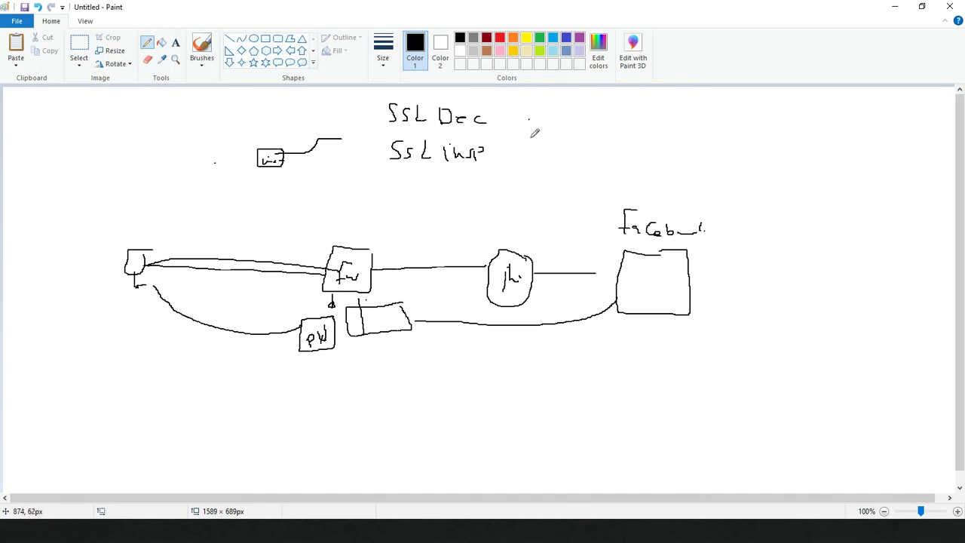
# Write and circle DPI, then draw a line from the small box down-left
pyautogui.moveTo(530, 117); pyautogui.dragTo(529, 141)
pyautogui.moveTo(530, 116)
pyautogui.mouseDown()
pyautogui.moveTo(533, 142)
pyautogui.moveTo(559, 135)
pyautogui.moveTo(577, 143)
pyautogui.moveTo(585, 111)
pyautogui.mouseUp()
pyautogui.moveTo(567, 148); pyautogui.dragTo(585, 146)
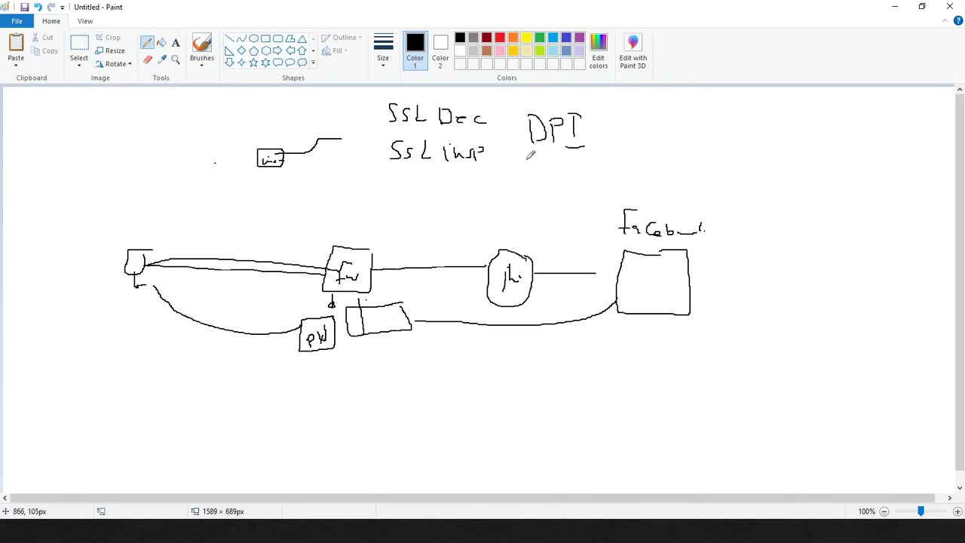
pyautogui.moveTo(577, 109)
pyautogui.mouseDown()
pyautogui.moveTo(607, 151)
pyautogui.moveTo(585, 134)
pyautogui.mouseUp()
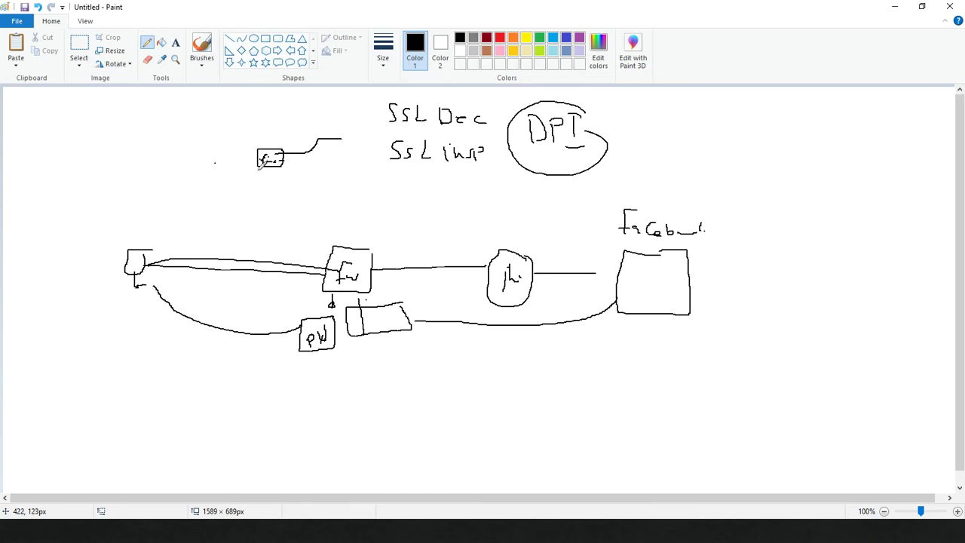
pyautogui.moveTo(258, 163); pyautogui.dragTo(126, 205)
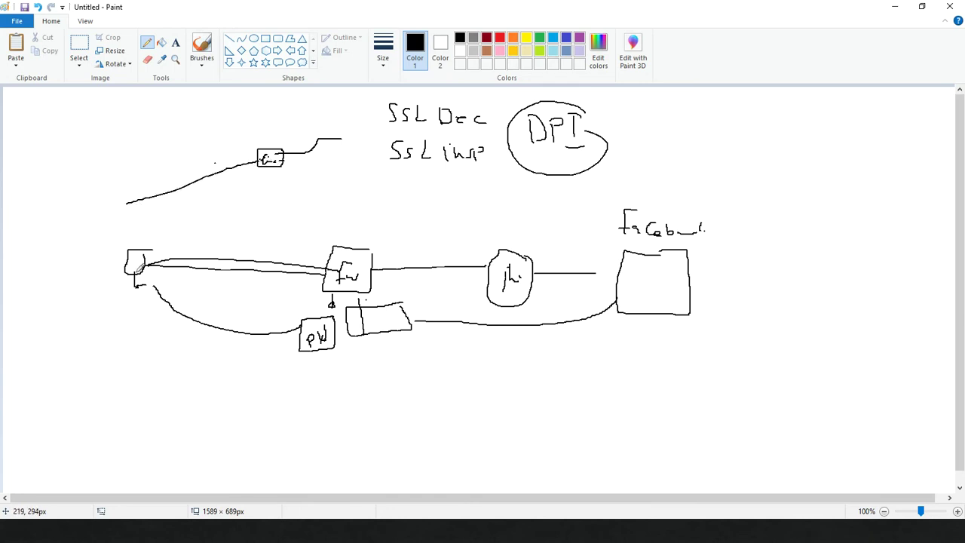
# Outline the user figure, write AVC above it, and add a loop, small boxes and a dash
pyautogui.moveTo(156, 236)
pyautogui.mouseDown()
pyautogui.moveTo(127, 290)
pyautogui.moveTo(151, 243)
pyautogui.mouseUp()
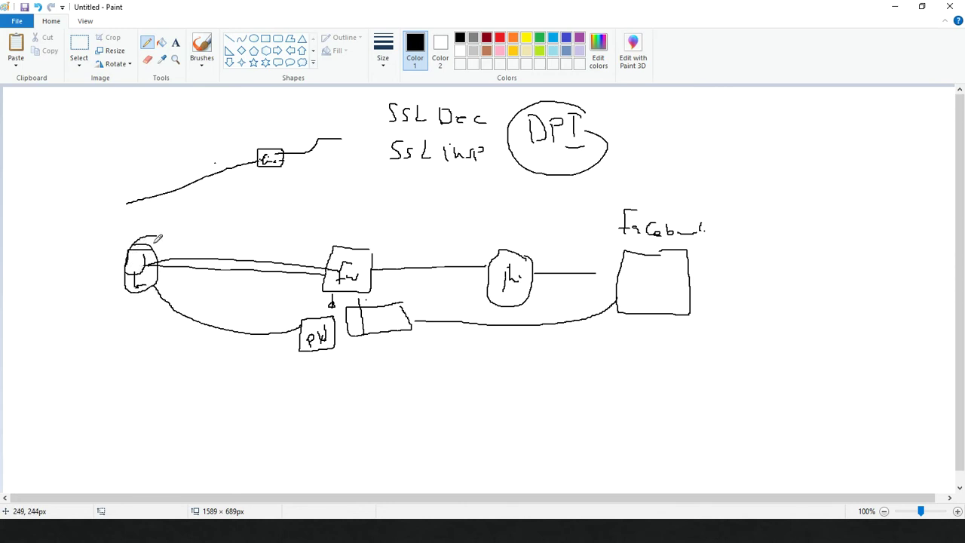
pyautogui.moveTo(245, 122); pyautogui.dragTo(241, 128)
pyautogui.moveTo(251, 125); pyautogui.dragTo(251, 138)
pyautogui.moveTo(232, 230)
pyautogui.mouseDown()
pyautogui.moveTo(238, 195)
pyautogui.moveTo(248, 226)
pyautogui.moveTo(270, 199)
pyautogui.mouseUp()
pyautogui.moveTo(287, 200)
pyautogui.mouseDown()
pyautogui.moveTo(277, 208)
pyautogui.moveTo(295, 214)
pyautogui.mouseUp()
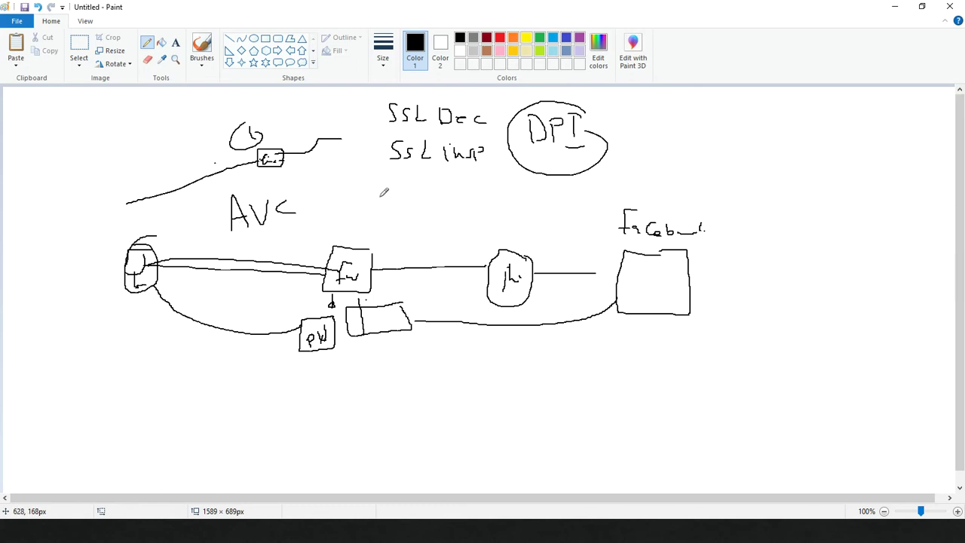
pyautogui.moveTo(369, 202)
pyautogui.mouseDown()
pyautogui.moveTo(356, 212)
pyautogui.moveTo(395, 211)
pyautogui.mouseUp()
pyautogui.moveTo(434, 194); pyautogui.dragTo(451, 195)
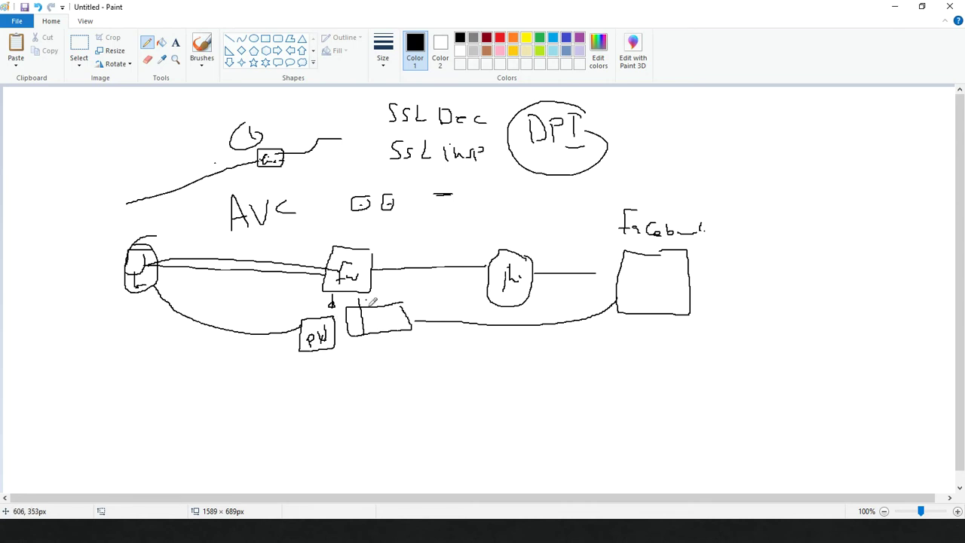
# Cross out the box beside pW and add a PK box linked to the user
pyautogui.moveTo(390, 297)
pyautogui.mouseDown()
pyautogui.moveTo(378, 318)
pyautogui.moveTo(392, 320)
pyautogui.mouseUp()
pyautogui.moveTo(368, 357)
pyautogui.mouseDown()
pyautogui.moveTo(321, 407)
pyautogui.moveTo(392, 355)
pyautogui.moveTo(359, 353)
pyautogui.mouseUp()
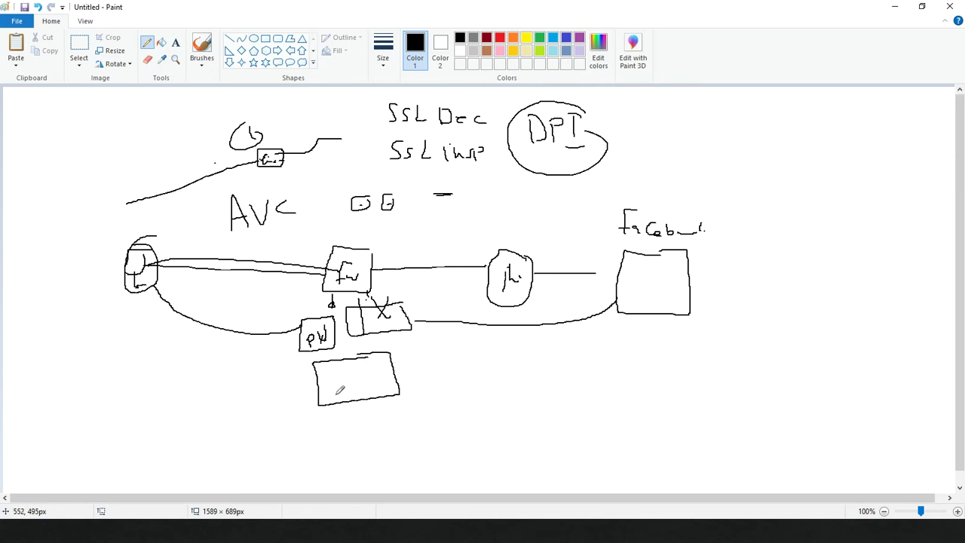
pyautogui.moveTo(336, 391)
pyautogui.mouseDown()
pyautogui.moveTo(344, 378)
pyautogui.moveTo(354, 390)
pyautogui.mouseUp()
pyautogui.moveTo(365, 376)
pyautogui.mouseDown()
pyautogui.moveTo(368, 392)
pyautogui.moveTo(155, 291)
pyautogui.moveTo(614, 215)
pyautogui.moveTo(600, 224)
pyautogui.mouseUp()
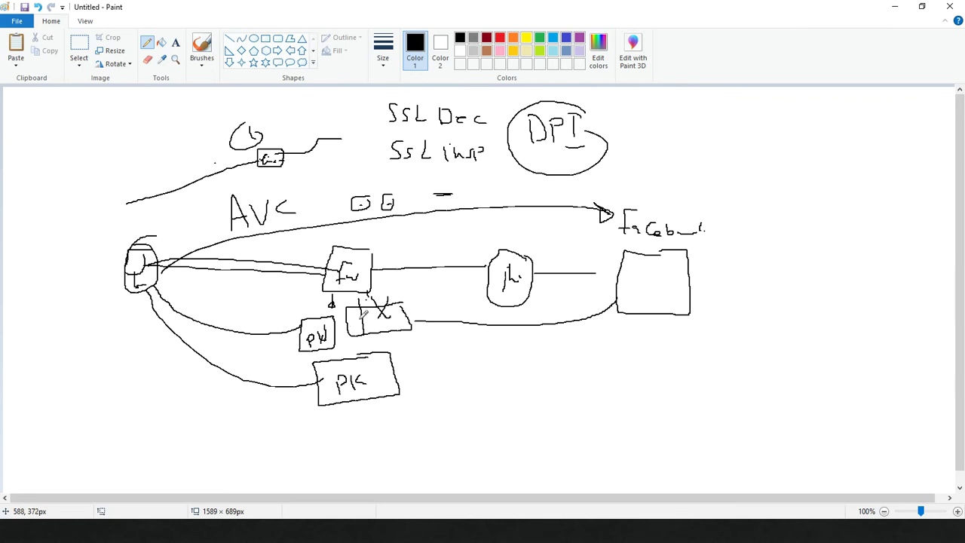
# Add a boxed SSL Dect label and an arrow from PK down to DPI
pyautogui.moveTo(522, 356)
pyautogui.mouseDown()
pyautogui.moveTo(505, 373)
pyautogui.moveTo(604, 373)
pyautogui.moveTo(617, 359)
pyautogui.mouseUp()
pyautogui.moveTo(507, 350)
pyautogui.mouseDown()
pyautogui.moveTo(641, 352)
pyautogui.moveTo(582, 383)
pyautogui.moveTo(475, 363)
pyautogui.moveTo(507, 361)
pyautogui.mouseUp()
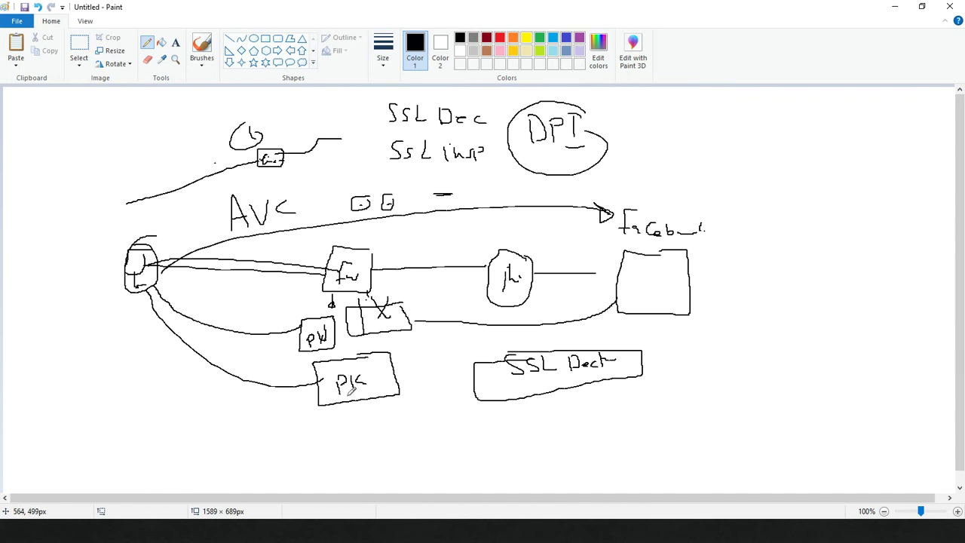
pyautogui.moveTo(307, 406)
pyautogui.mouseDown()
pyautogui.moveTo(283, 427)
pyautogui.moveTo(303, 455)
pyautogui.moveTo(325, 432)
pyautogui.moveTo(350, 445)
pyautogui.moveTo(284, 469)
pyautogui.moveTo(356, 415)
pyautogui.moveTo(366, 443)
pyautogui.mouseUp()
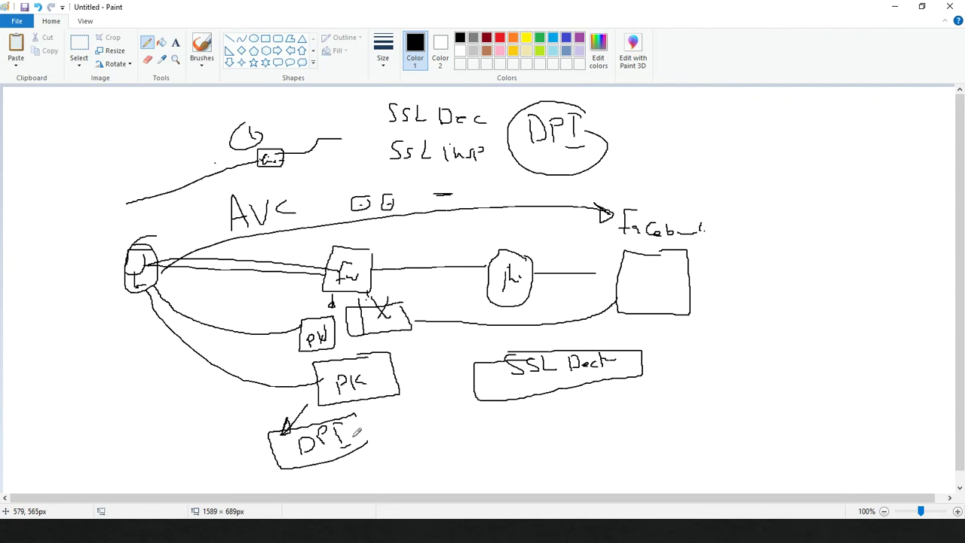
# Switch to the Firepower VM, go to Objects > Object Management, then return to Paint
pyautogui.hotkey('alt', 'Tab')
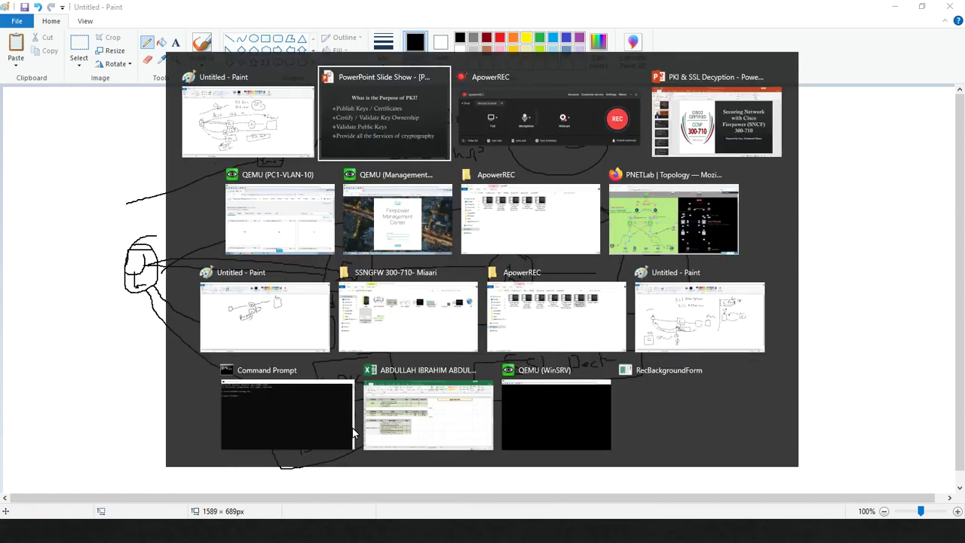
pyautogui.press('Tab')
pyautogui.press('Tab')
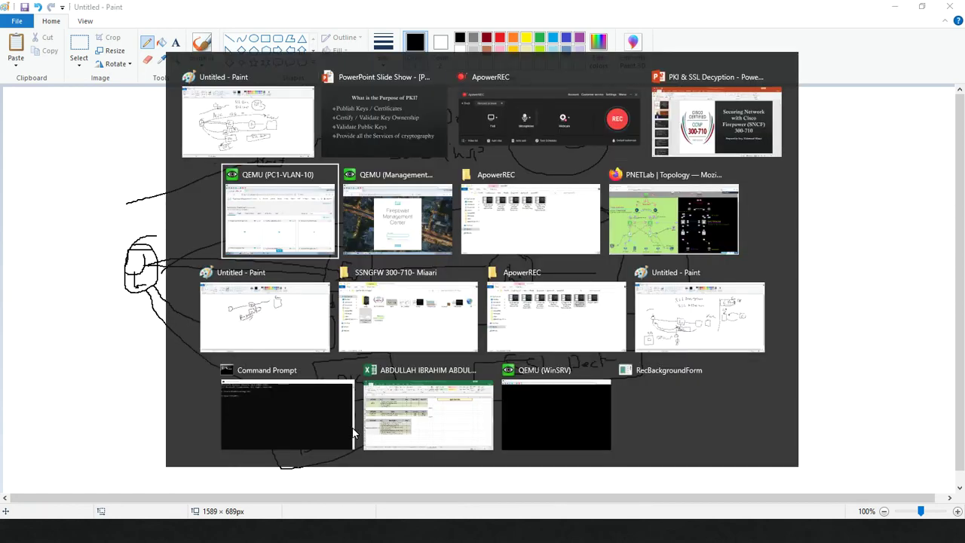
pyautogui.press('Tab')
pyautogui.press('Tab')
pyautogui.press('Tab')
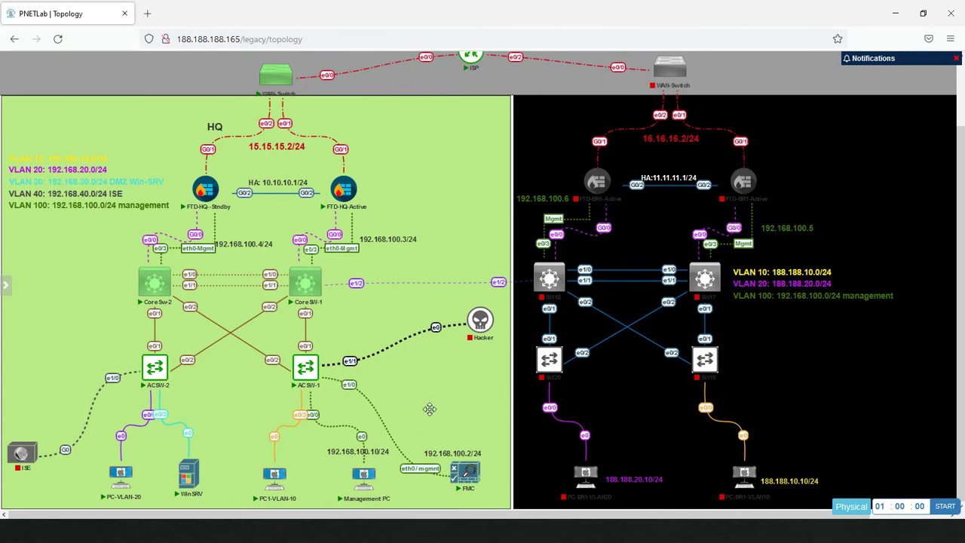
pyautogui.hotkey('alt', 'Tab')
pyautogui.press('Tab')
pyautogui.press('Tab')
pyautogui.press('Tab')
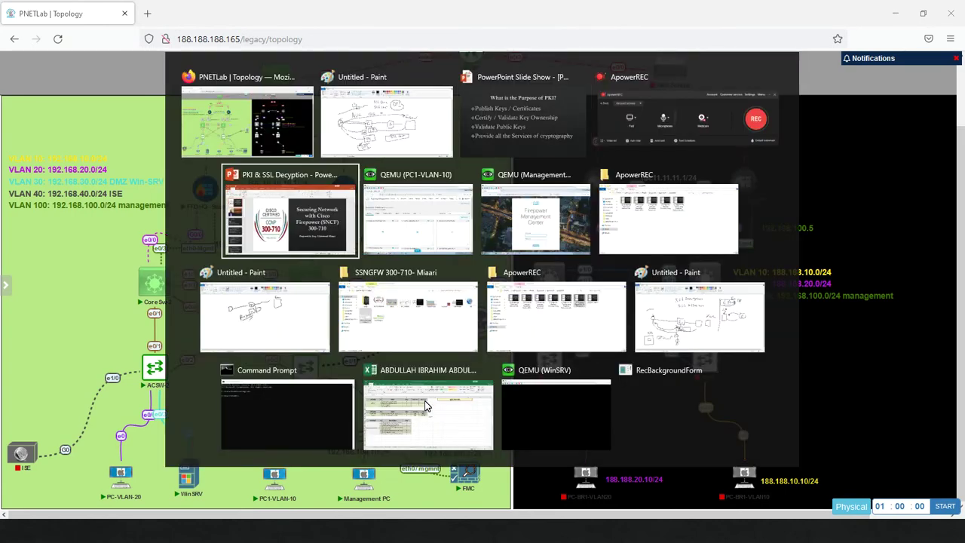
pyautogui.press('Tab')
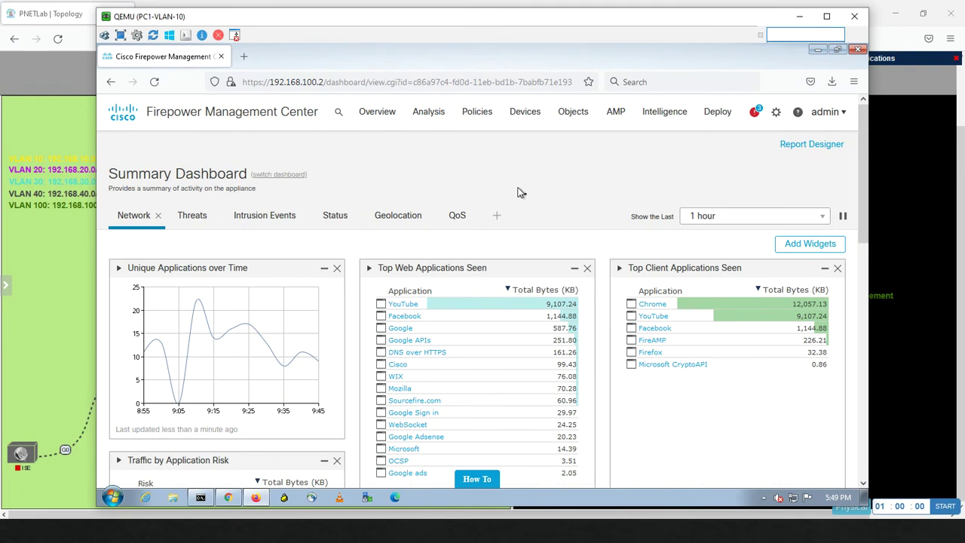
pyautogui.moveTo(573, 111)
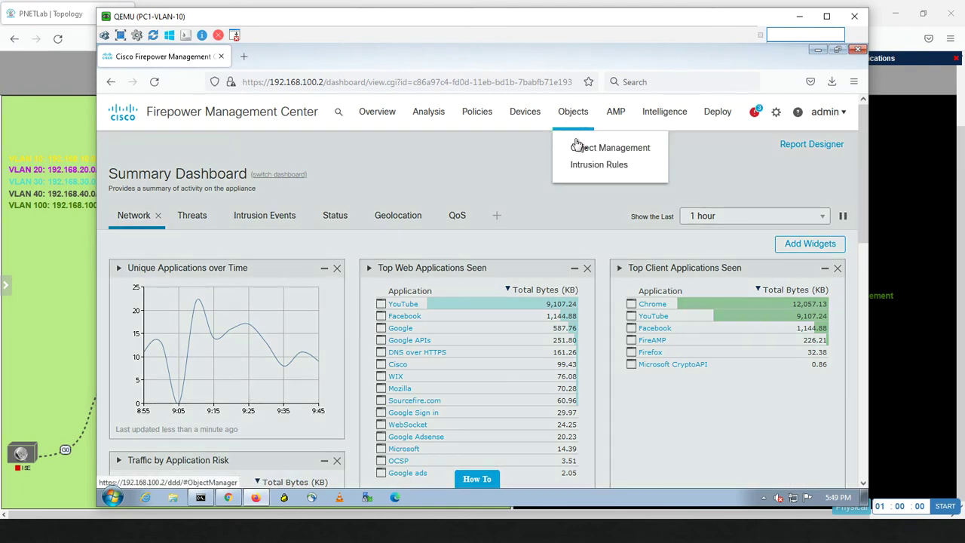
pyautogui.click(579, 148)
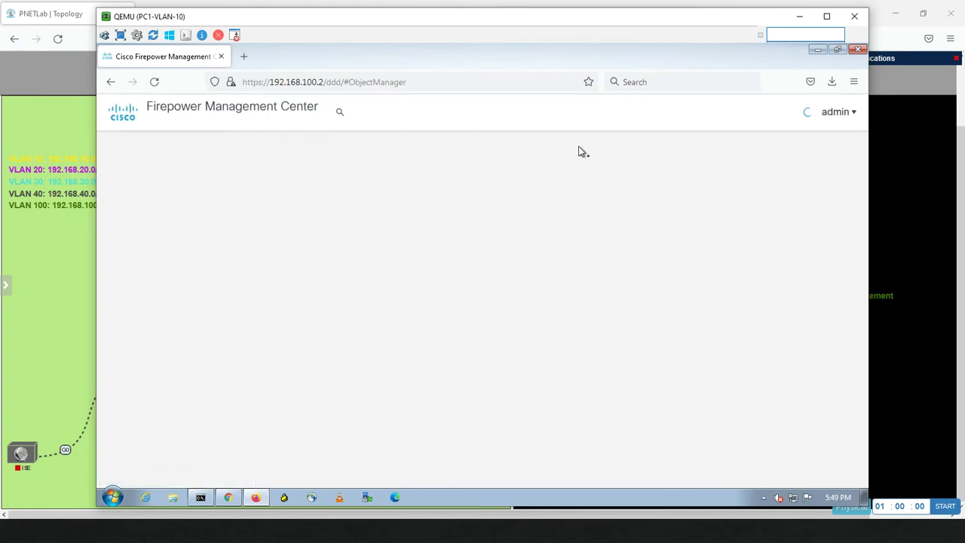
pyautogui.hotkey('alt', 'Tab')
pyautogui.hotkey('alt', 'Tab')
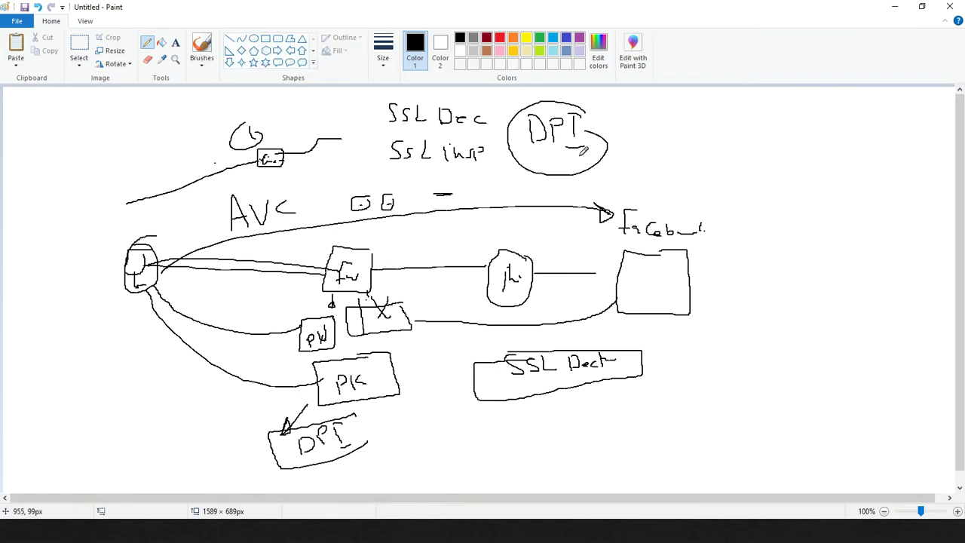
# Select the entire old drawing and delete it to clear the canvas
pyautogui.click(74, 48)
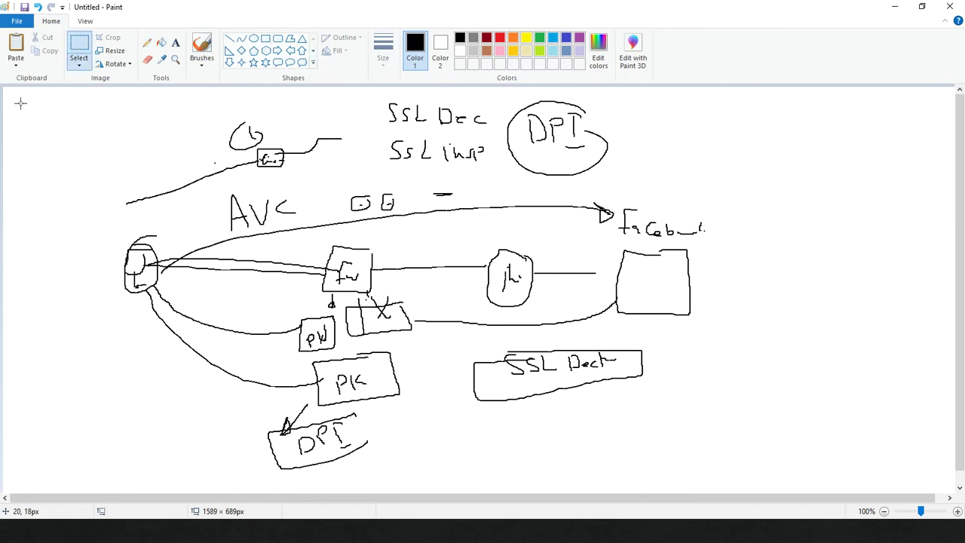
pyautogui.moveTo(15, 97)
pyautogui.mouseDown()
pyautogui.moveTo(531, 267)
pyautogui.moveTo(777, 491)
pyautogui.mouseUp()
pyautogui.press('Delete')
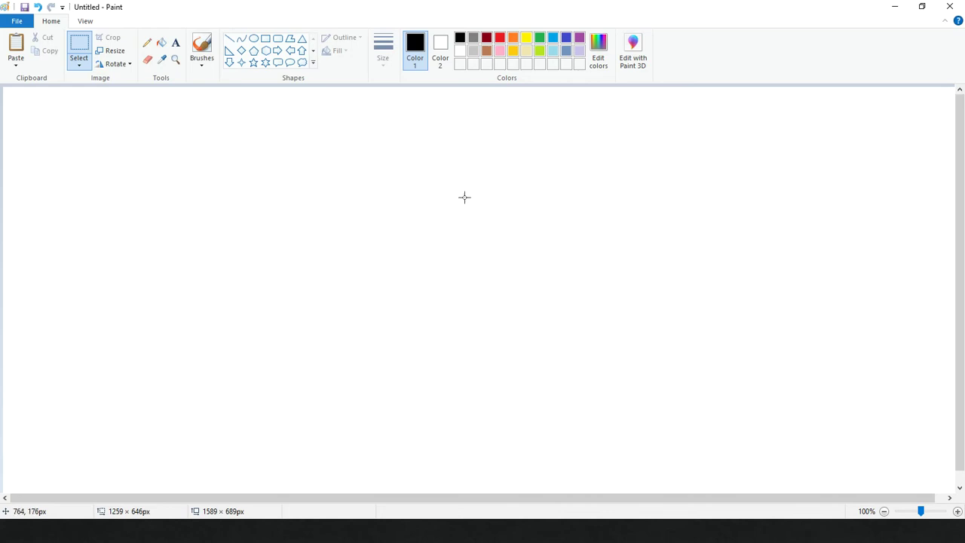
pyautogui.moveTo(451, 184); pyautogui.dragTo(403, 226)
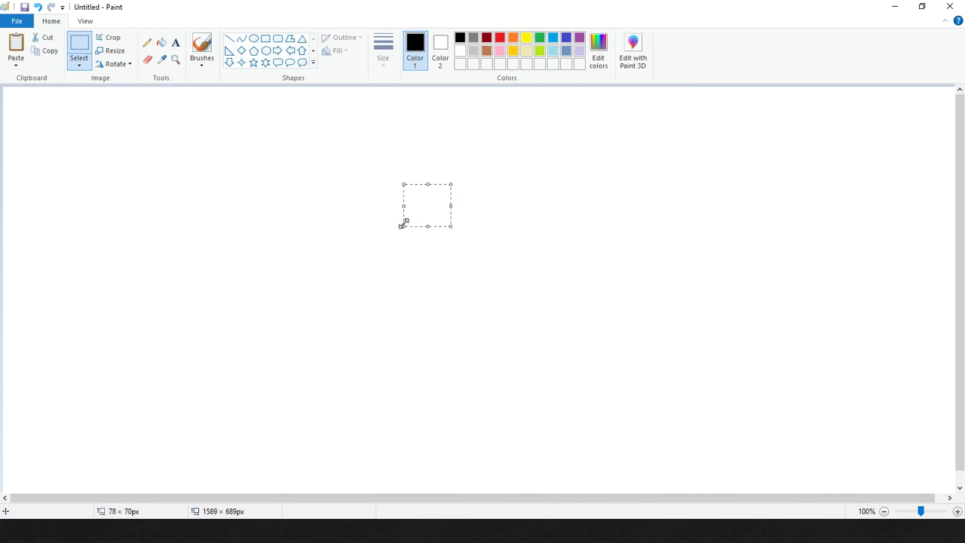
# With a thicker Pencil, draw an FMC box connected to a CA label
pyautogui.click(147, 43)
pyautogui.click(383, 53)
pyautogui.click(392, 111)
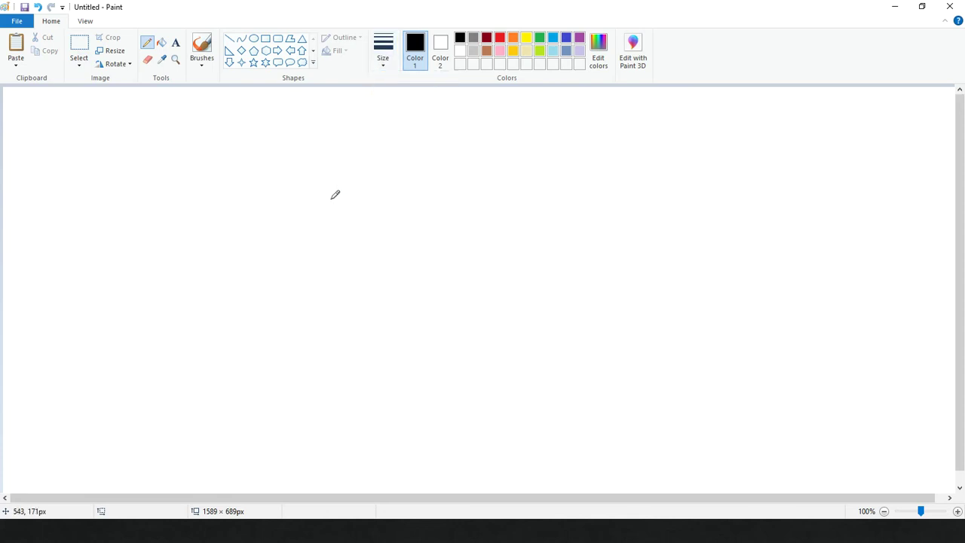
pyautogui.moveTo(386, 149)
pyautogui.mouseDown()
pyautogui.moveTo(342, 151)
pyautogui.moveTo(398, 160)
pyautogui.moveTo(345, 145)
pyautogui.mouseUp()
pyautogui.moveTo(339, 143); pyautogui.dragTo(376, 141)
pyautogui.moveTo(399, 172); pyautogui.dragTo(483, 172)
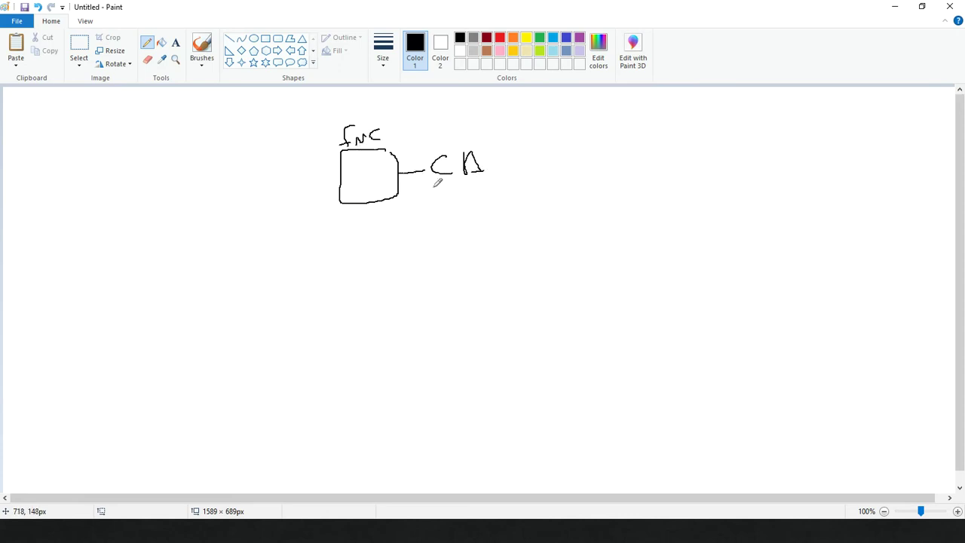
# Draw an arrow down from FMC to a small box, a Ce label and fanning lines
pyautogui.moveTo(367, 188); pyautogui.dragTo(410, 224)
pyautogui.moveTo(477, 243)
pyautogui.mouseDown()
pyautogui.moveTo(486, 254)
pyautogui.moveTo(483, 302)
pyautogui.moveTo(480, 288)
pyautogui.mouseUp()
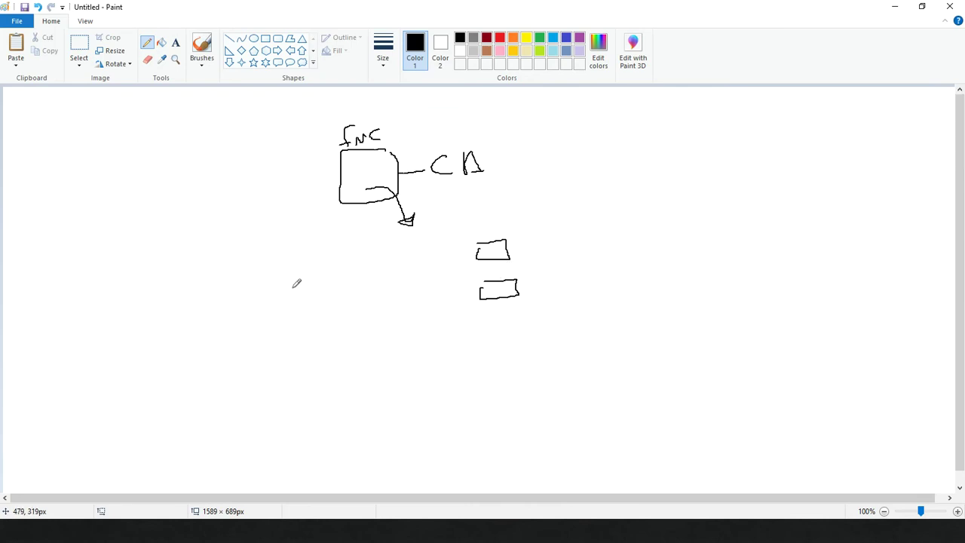
pyautogui.moveTo(303, 273)
pyautogui.mouseDown()
pyautogui.moveTo(300, 292)
pyautogui.moveTo(325, 278)
pyautogui.moveTo(319, 293)
pyautogui.moveTo(338, 281)
pyautogui.moveTo(449, 261)
pyautogui.mouseUp()
pyautogui.moveTo(347, 289); pyautogui.dragTo(451, 289)
pyautogui.moveTo(370, 303); pyautogui.dragTo(458, 308)
pyautogui.moveTo(359, 322); pyautogui.dragTo(478, 326)
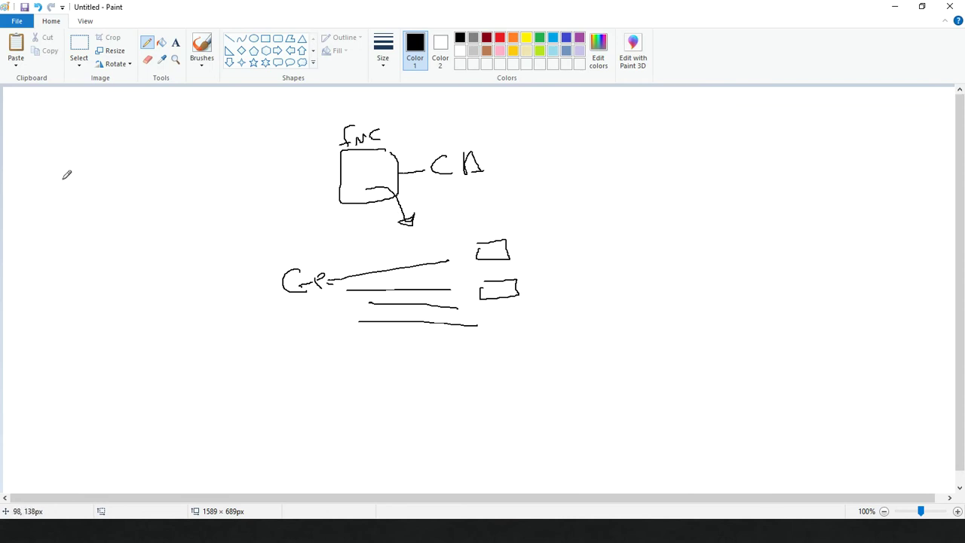
# Draw a left CA box, a curve back from the FMC box, and strokes on the upper arc
pyautogui.moveTo(62, 172)
pyautogui.mouseDown()
pyautogui.moveTo(90, 170)
pyautogui.moveTo(113, 241)
pyautogui.moveTo(44, 182)
pyautogui.moveTo(67, 182)
pyautogui.moveTo(59, 156)
pyautogui.moveTo(69, 162)
pyautogui.moveTo(91, 143)
pyautogui.mouseUp()
pyautogui.moveTo(90, 144)
pyautogui.mouseDown()
pyautogui.moveTo(100, 160)
pyautogui.moveTo(285, 176)
pyautogui.moveTo(237, 220)
pyautogui.moveTo(122, 175)
pyautogui.mouseUp()
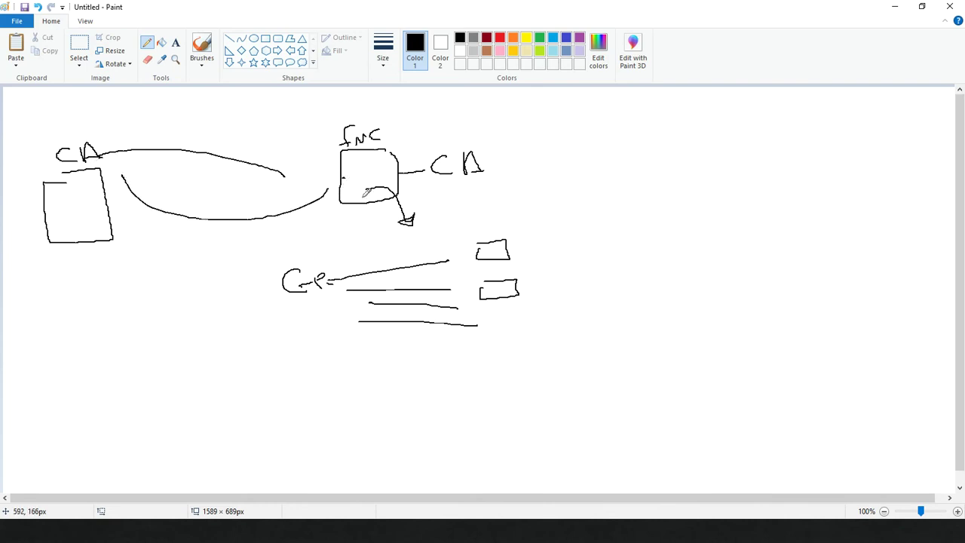
pyautogui.moveTo(357, 172)
pyautogui.mouseDown()
pyautogui.moveTo(276, 221)
pyautogui.moveTo(109, 197)
pyautogui.moveTo(107, 187)
pyautogui.mouseUp()
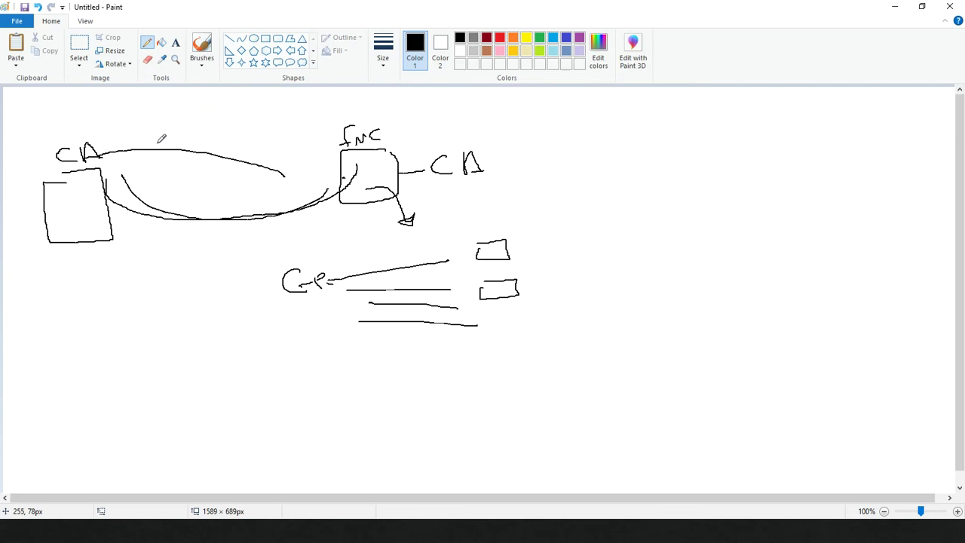
pyautogui.moveTo(156, 133)
pyautogui.mouseDown()
pyautogui.moveTo(202, 140)
pyautogui.moveTo(151, 181)
pyautogui.moveTo(158, 139)
pyautogui.moveTo(190, 167)
pyautogui.moveTo(237, 150)
pyautogui.moveTo(264, 153)
pyautogui.mouseUp()
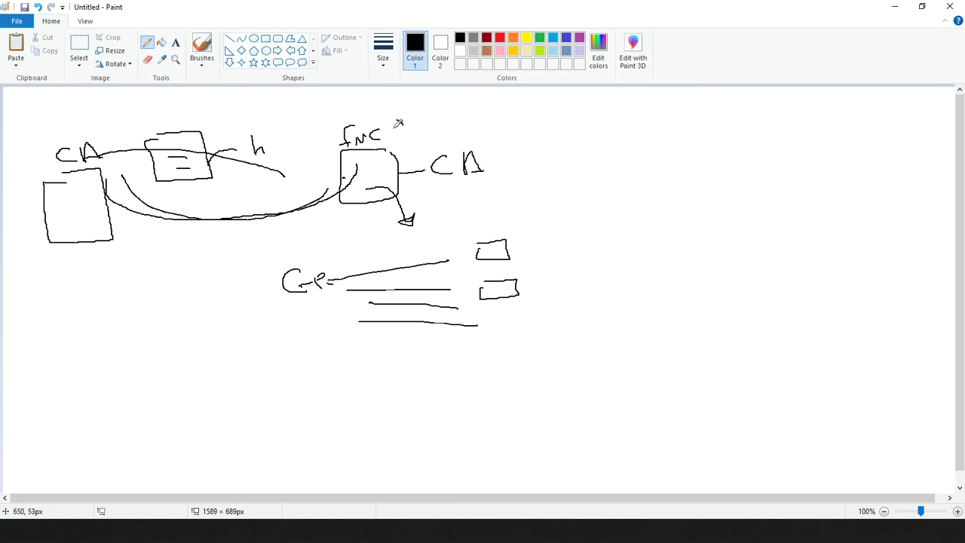
pyautogui.moveTo(399, 123)
pyautogui.mouseDown()
pyautogui.moveTo(367, 194)
pyautogui.moveTo(384, 172)
pyautogui.mouseUp()
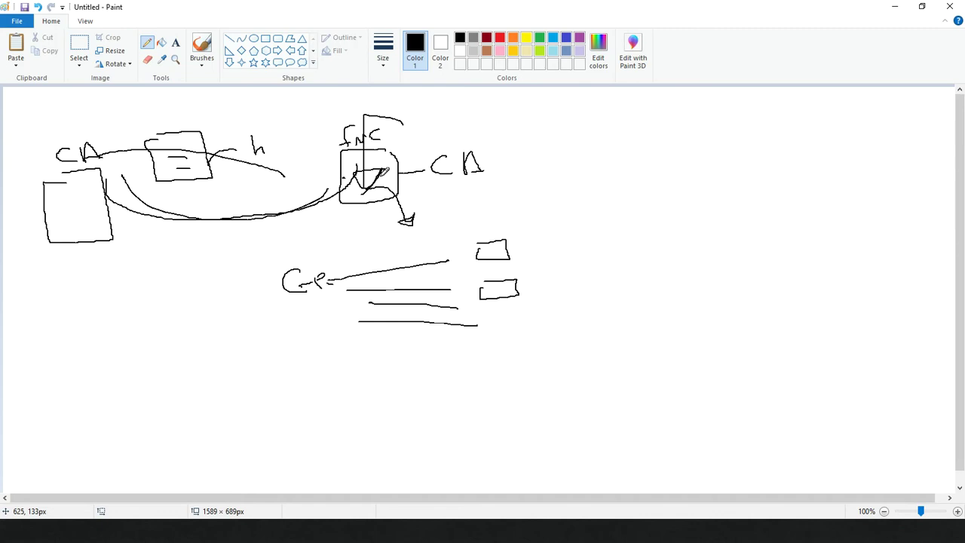
# In the FMC VM, expand PKI in Object Management and show the empty Internal CAs list
pyautogui.hotkey('alt', 'Tab')
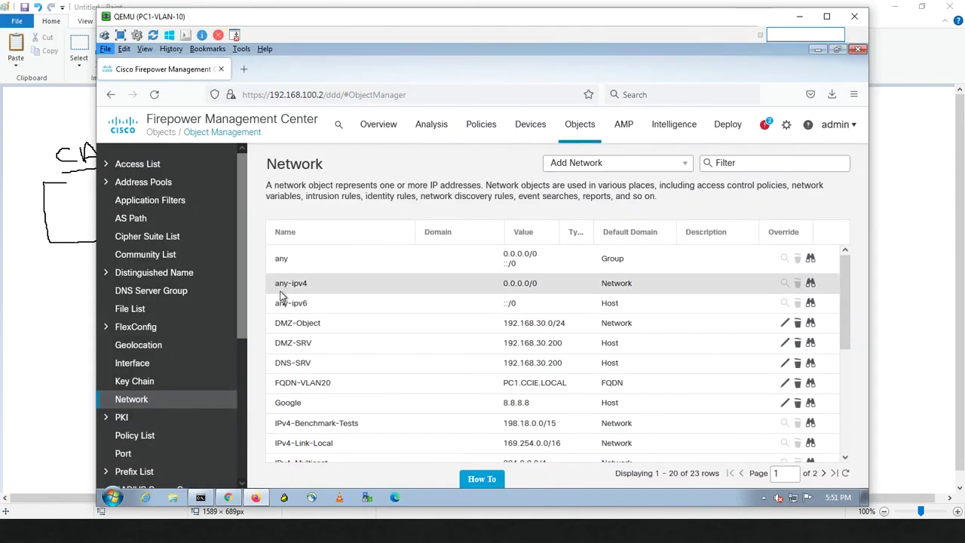
pyautogui.scroll(-5, 239, 296)
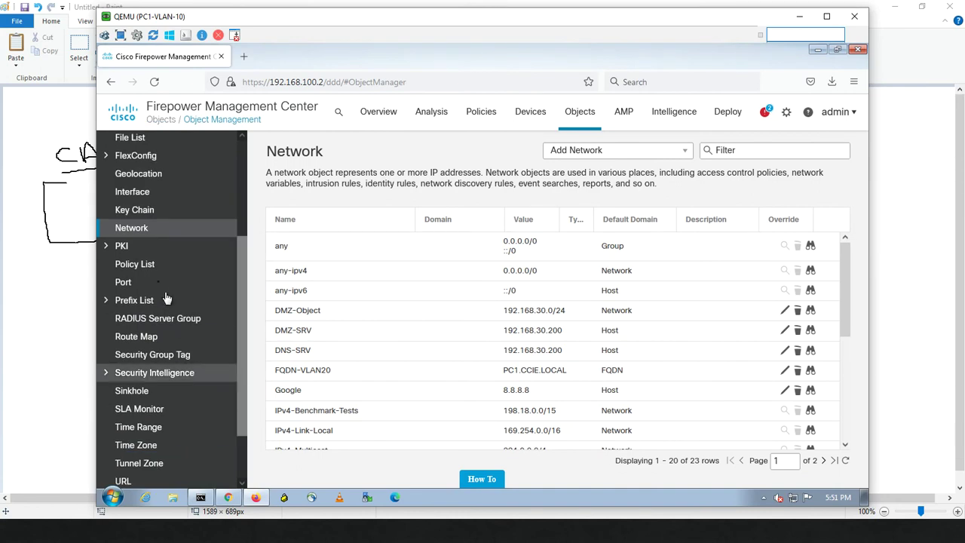
pyautogui.click(109, 249)
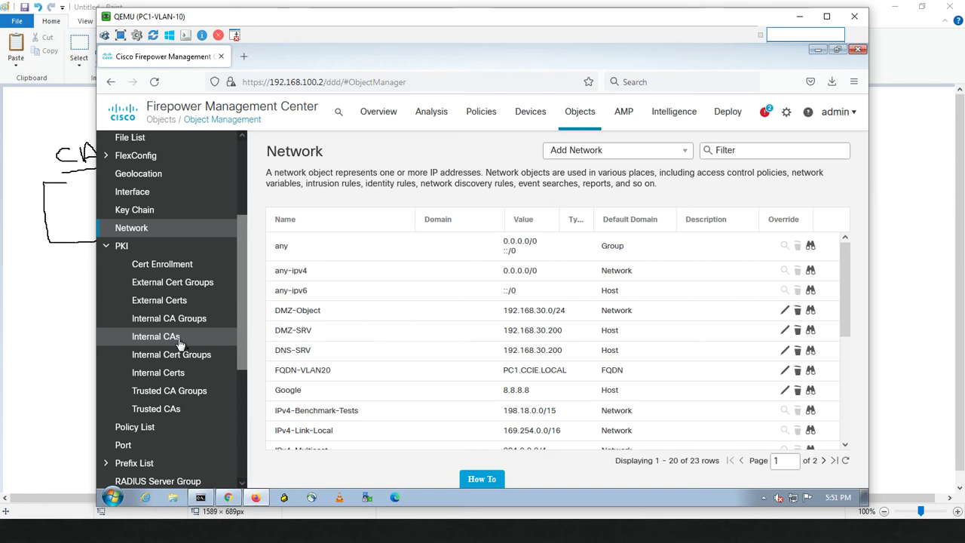
pyautogui.click(180, 344)
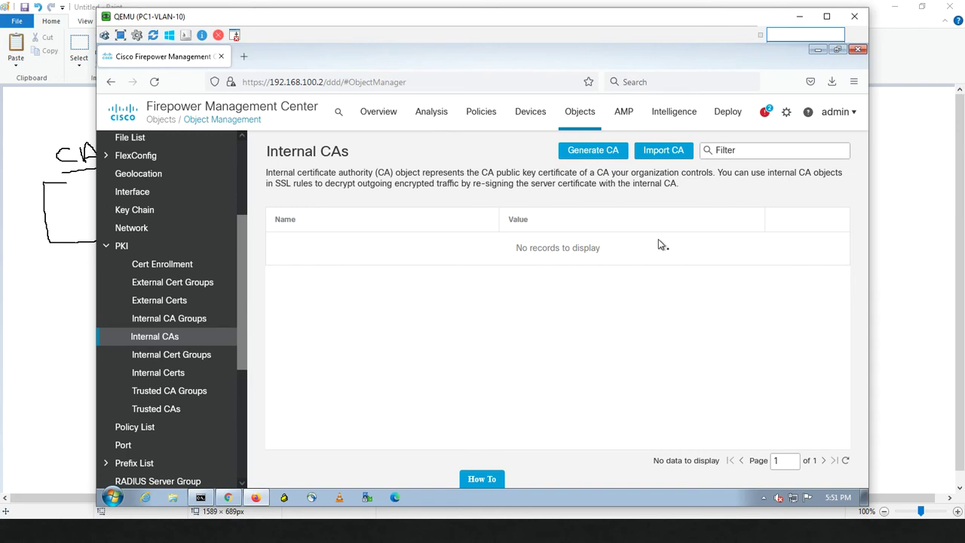
# Start a new internal CA named Miaari-SSL-Cert with country and state AD
pyautogui.click(594, 154)
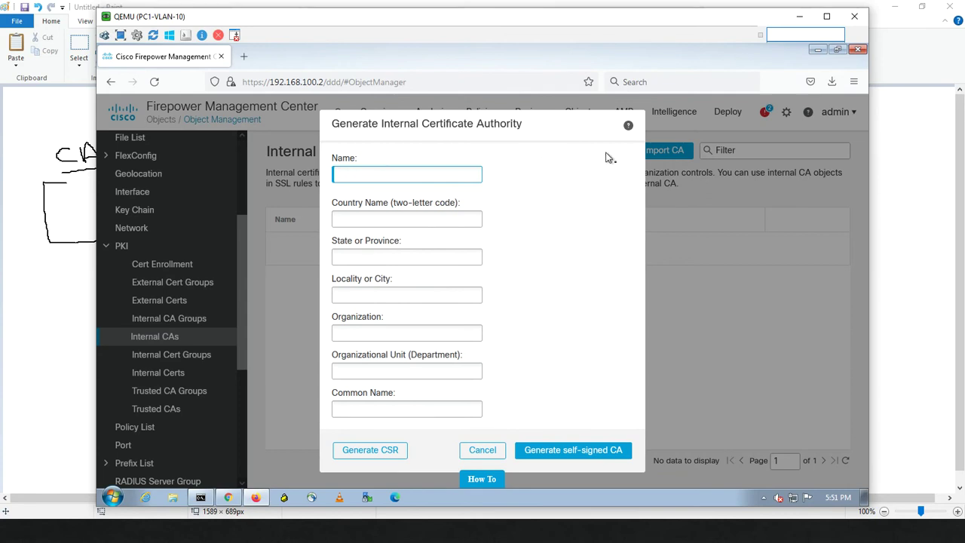
pyautogui.write('Miaari-')
pyautogui.write('SSL')
pyautogui.write('-Cert')
pyautogui.hotkey('ctrl', 'a')
pyautogui.hotkey('ctrl', 'c')
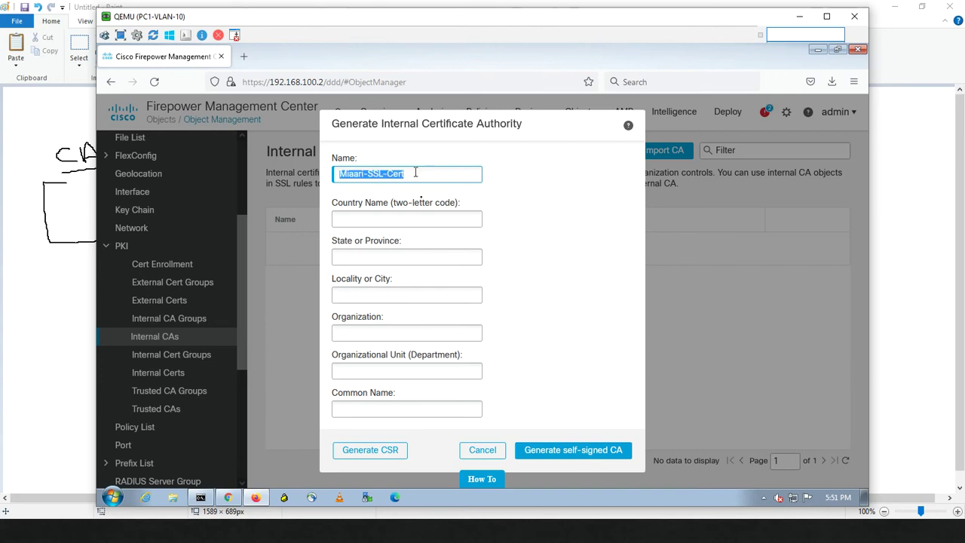
pyautogui.click(383, 219)
pyautogui.write('A')
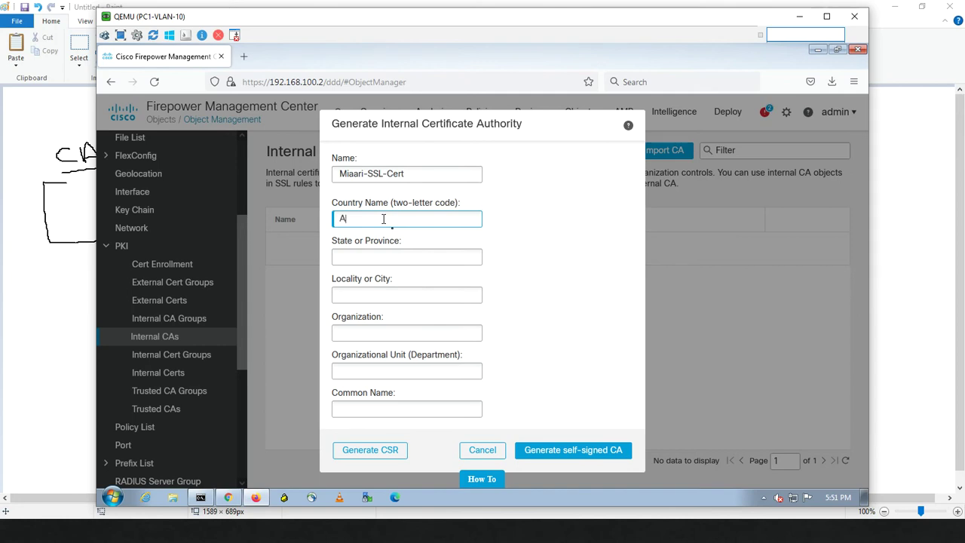
pyautogui.write('D')
pyautogui.press('Tab')
pyautogui.write('A')
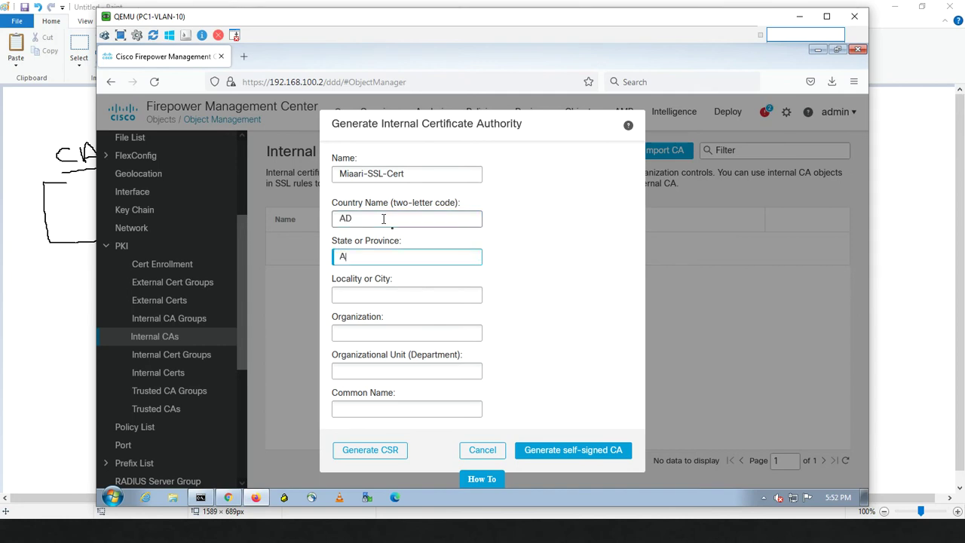
pyautogui.write('D')
# Enter locality Abu Dhai, organization MEC, unit ICT, and the CA name as common name
pyautogui.press('Tab')
pyautogui.write('A')
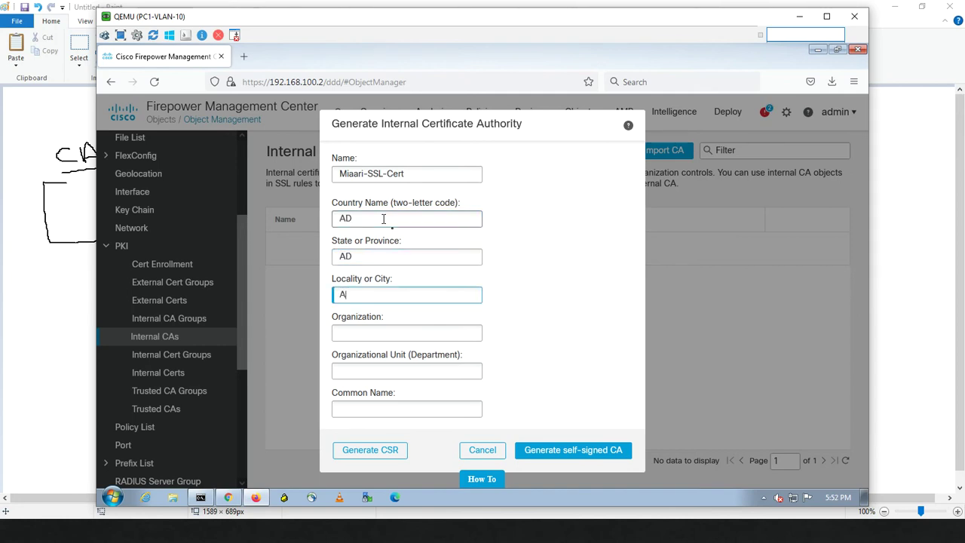
pyautogui.write('bu Dhai')
pyautogui.press('Tab')
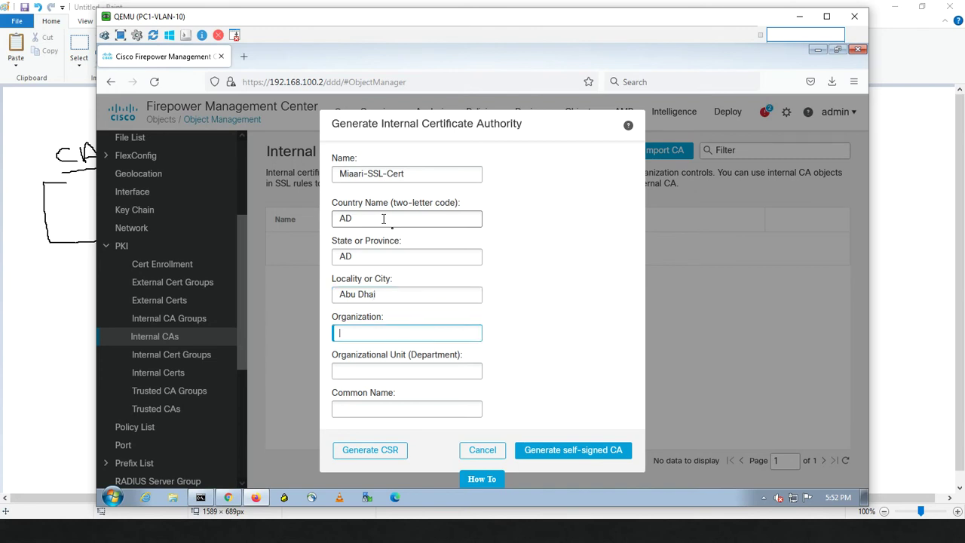
pyautogui.write('MEC')
pyautogui.press('Tab')
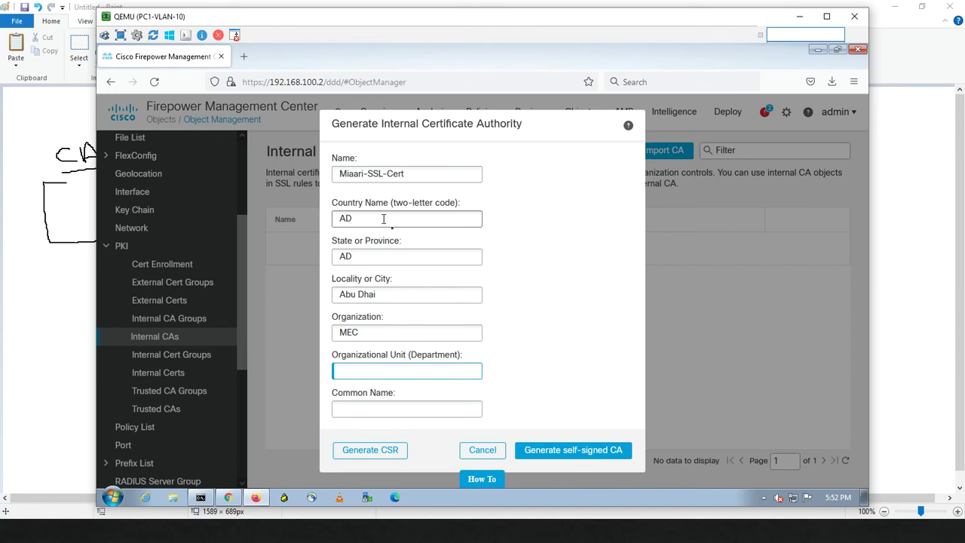
pyautogui.write('ICT')
pyautogui.press('Tab')
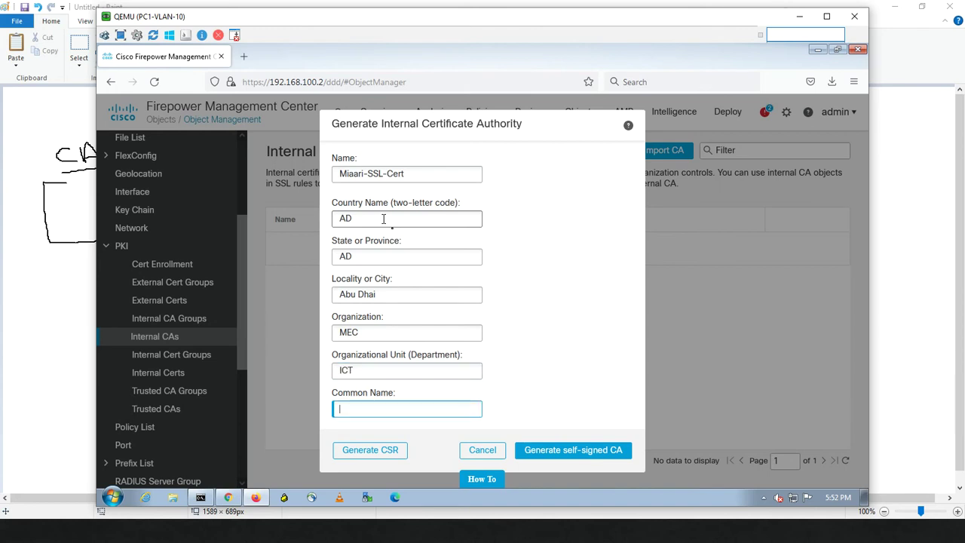
pyautogui.hotkey('ctrl', 'v')
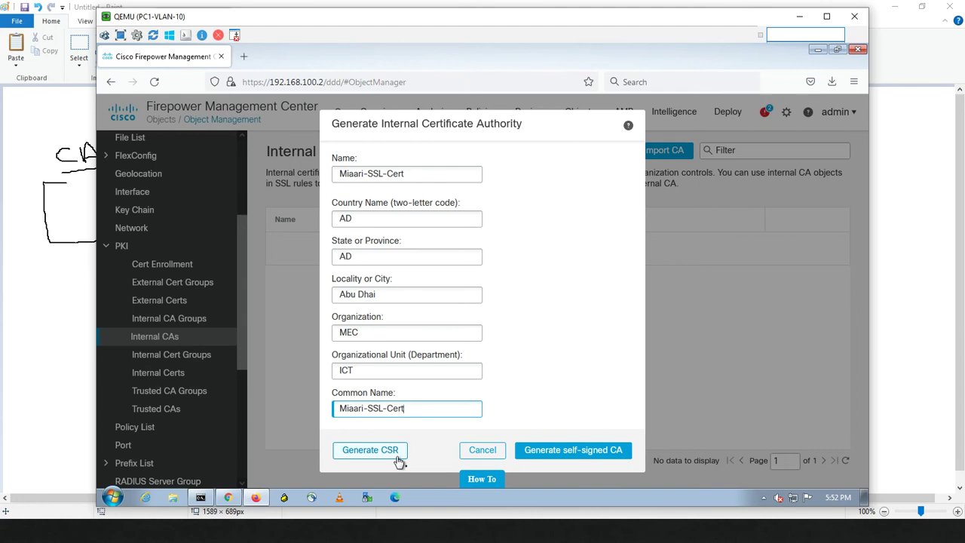
# Generate Miaari-SSL-Cert as a self-signed CA and review its validity and fingerprints
pyautogui.click(553, 451)
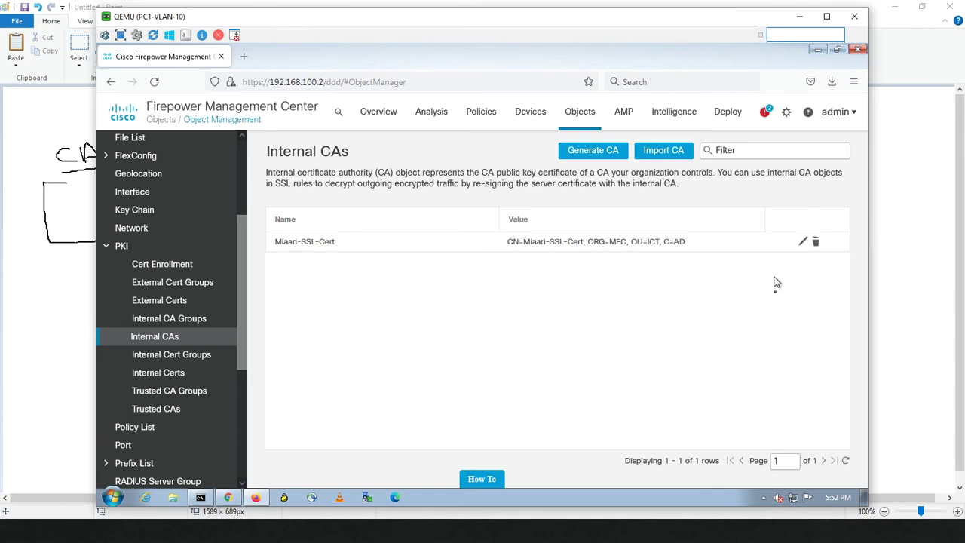
pyautogui.click(803, 243)
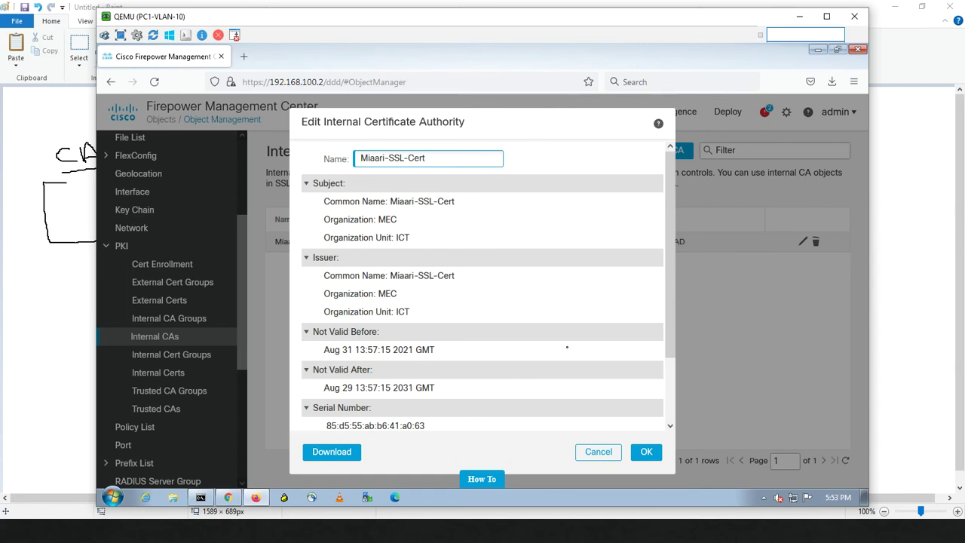
pyautogui.scroll(-2, 669, 313)
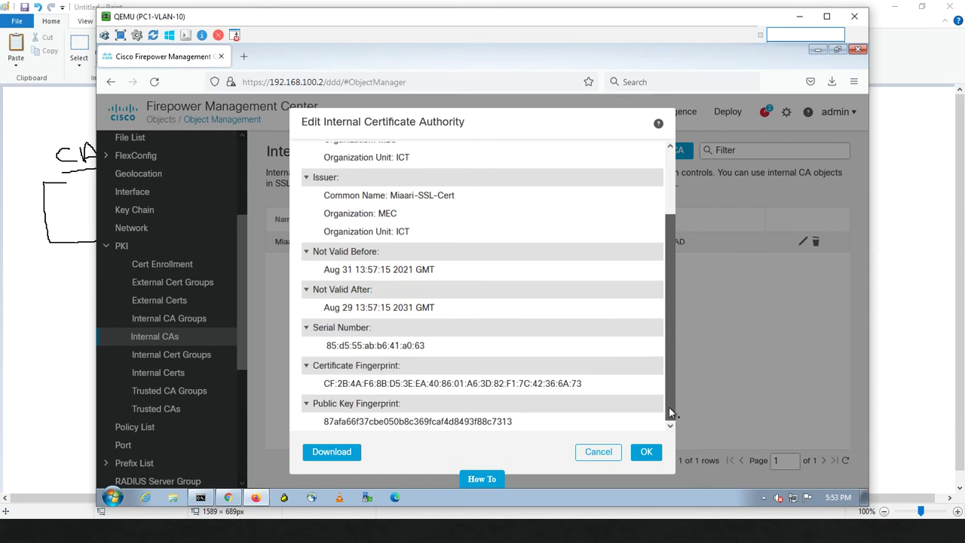
pyautogui.click(334, 456)
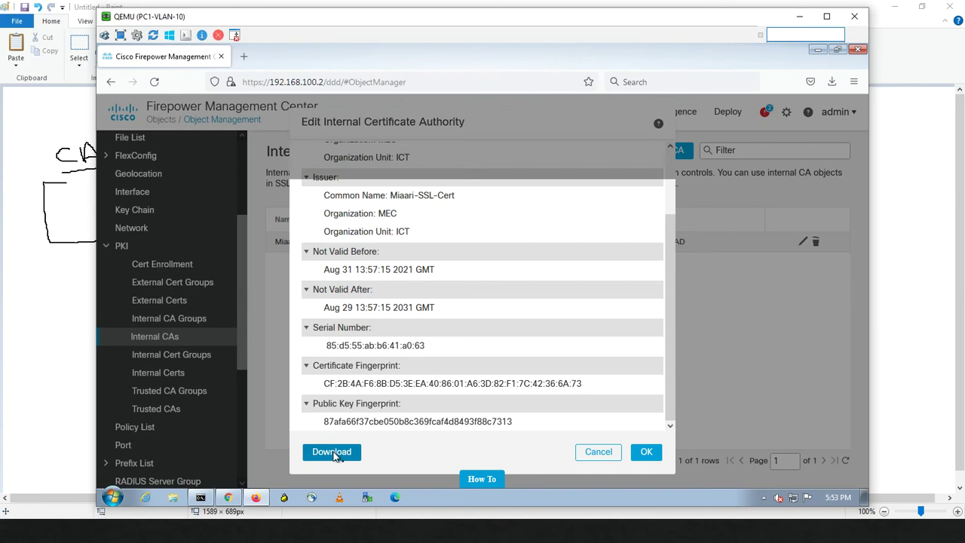
pyautogui.click(414, 267)
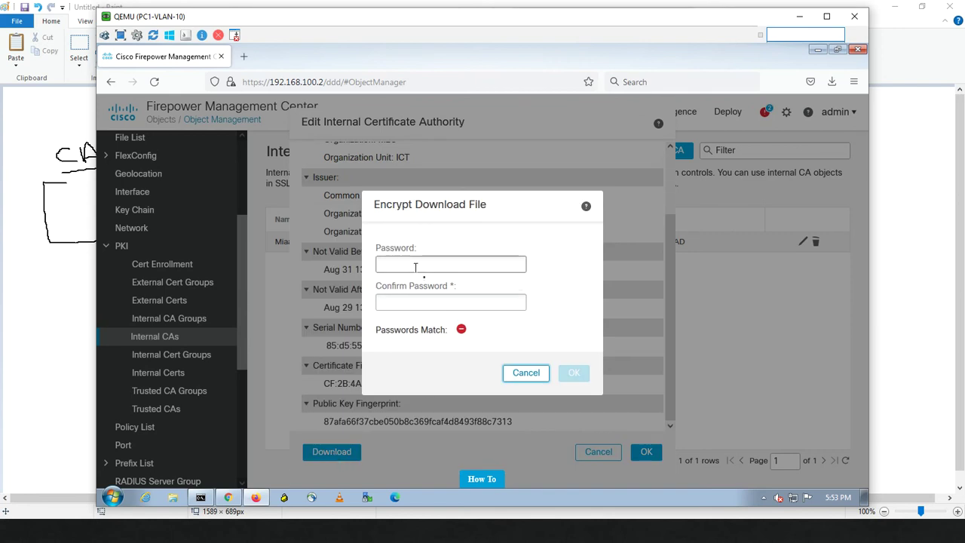
pyautogui.click(415, 267)
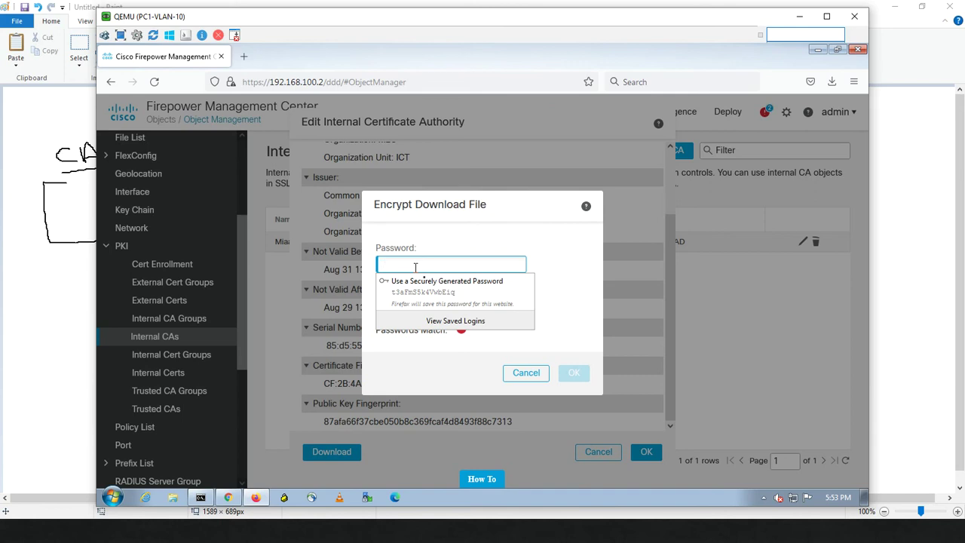
pyautogui.write('123')
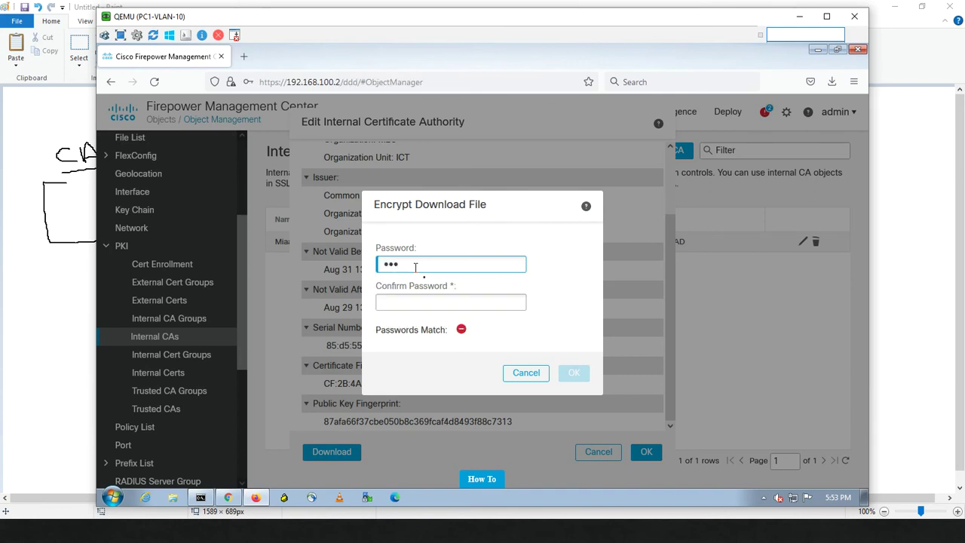
pyautogui.press('Tab')
pyautogui.write('12')
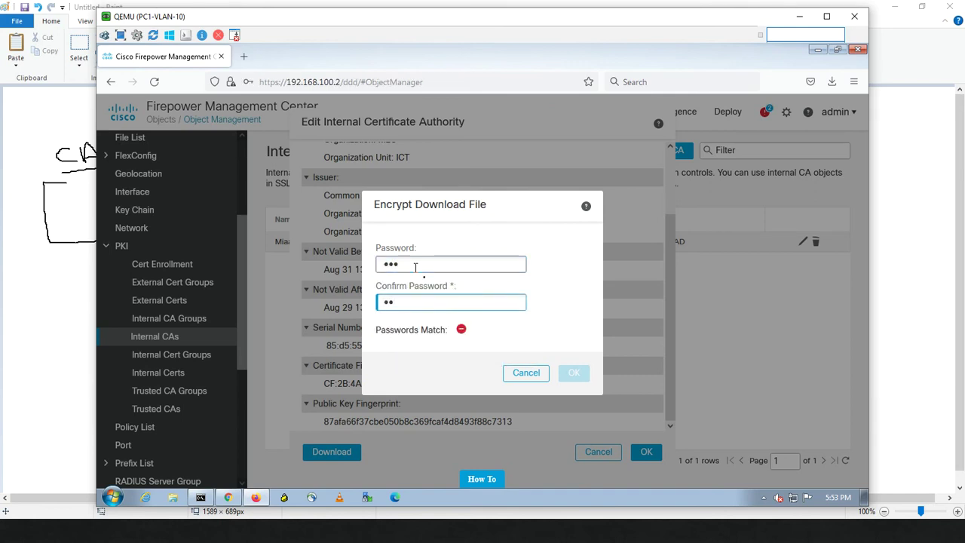
pyautogui.write('3')
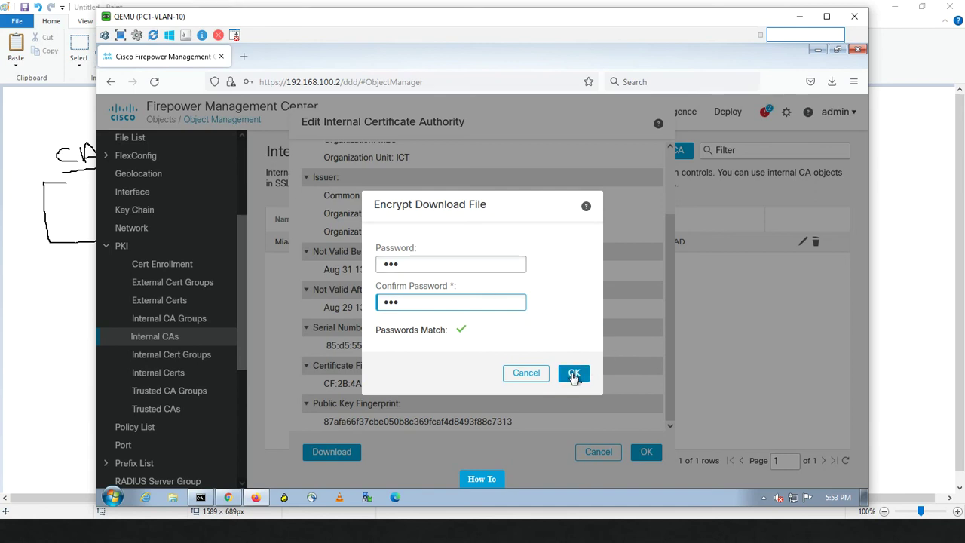
pyautogui.click(571, 373)
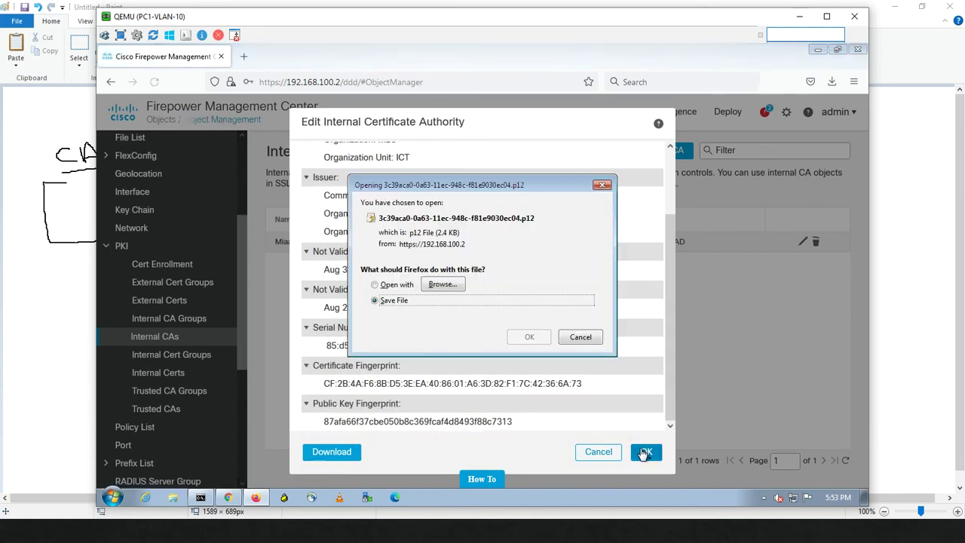
pyautogui.click(529, 337)
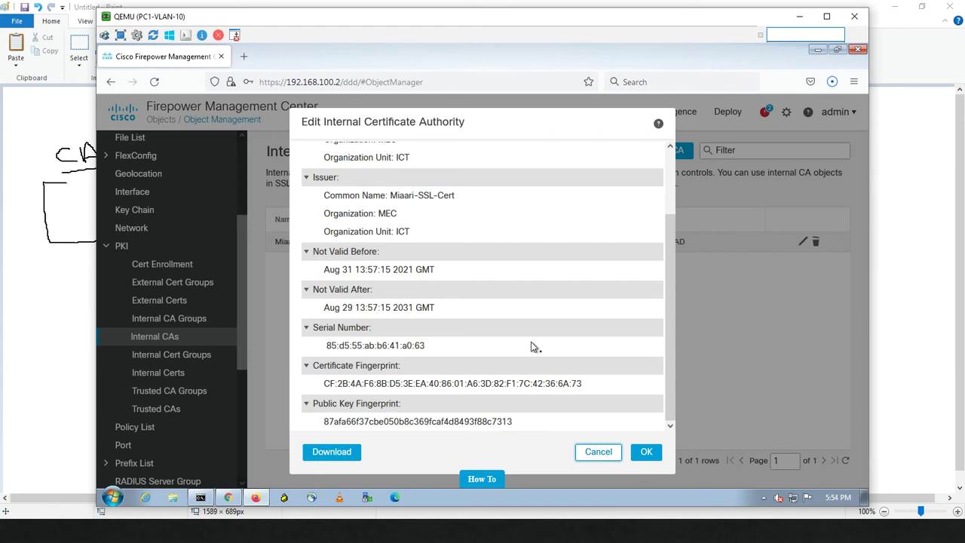
pyautogui.click(827, 84)
# Open the download's folder and rename the certificate file to FMC-SSL.p12
pyautogui.rightClick(684, 113)
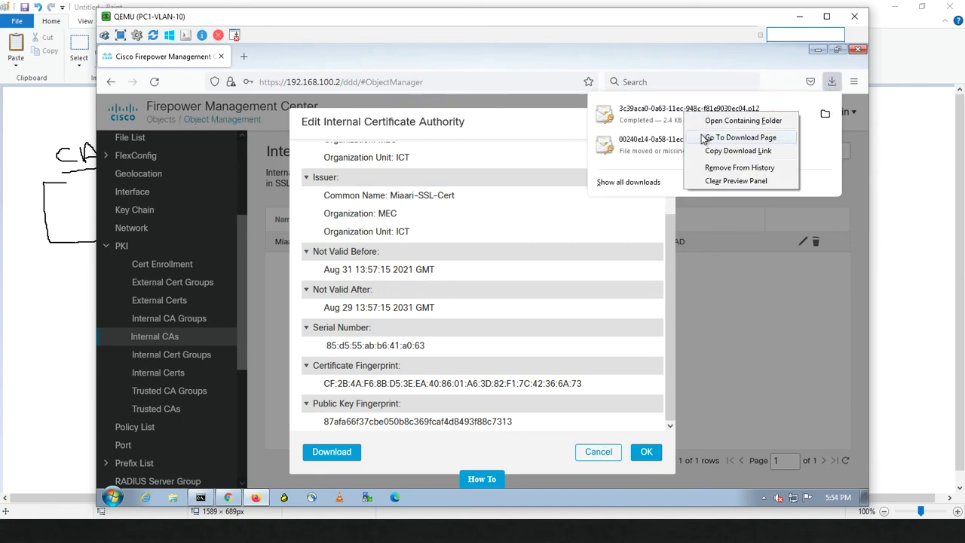
pyautogui.click(724, 121)
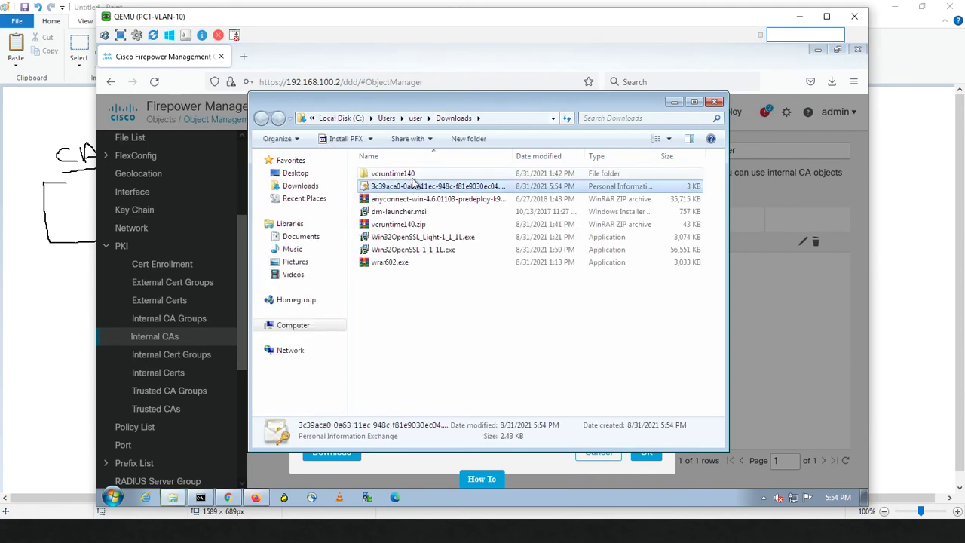
pyautogui.rightClick(420, 190)
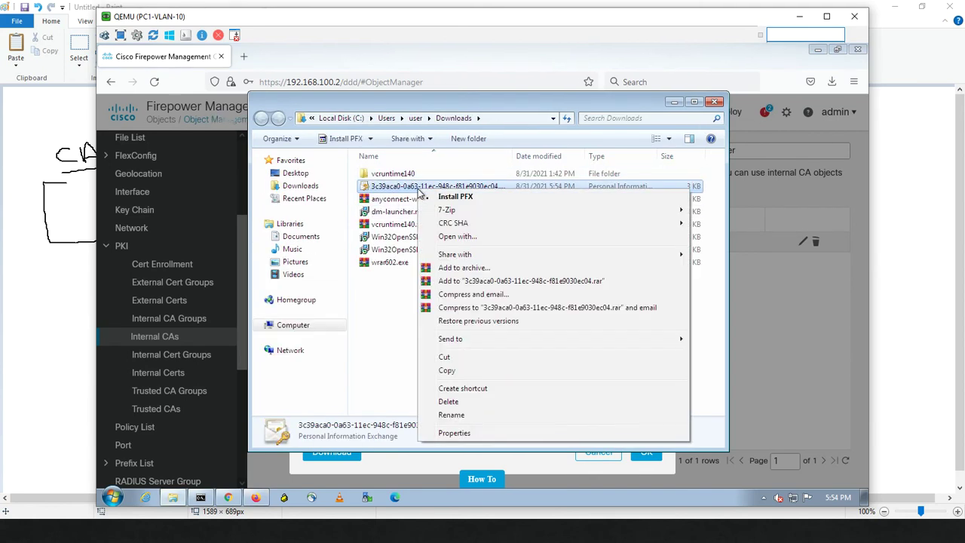
pyautogui.click(449, 415)
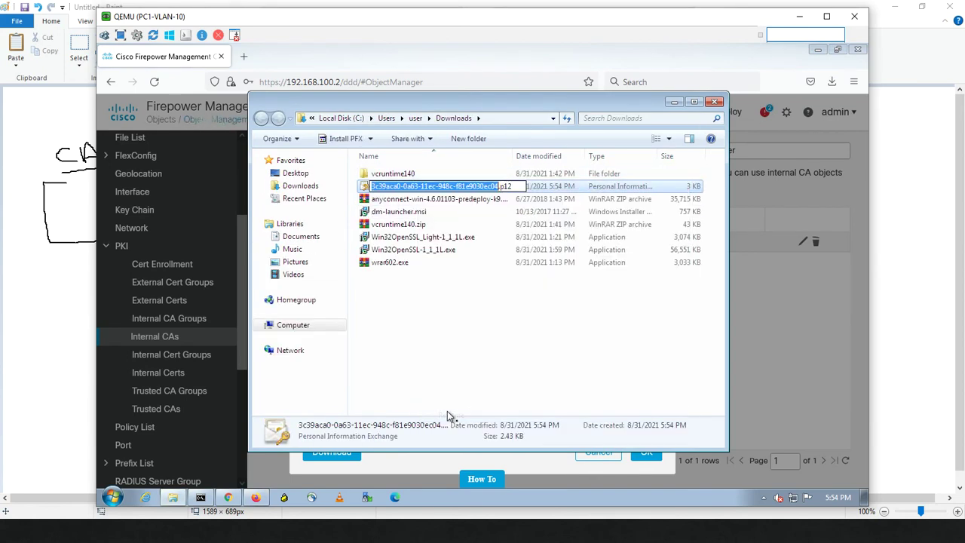
pyautogui.write('FMC-')
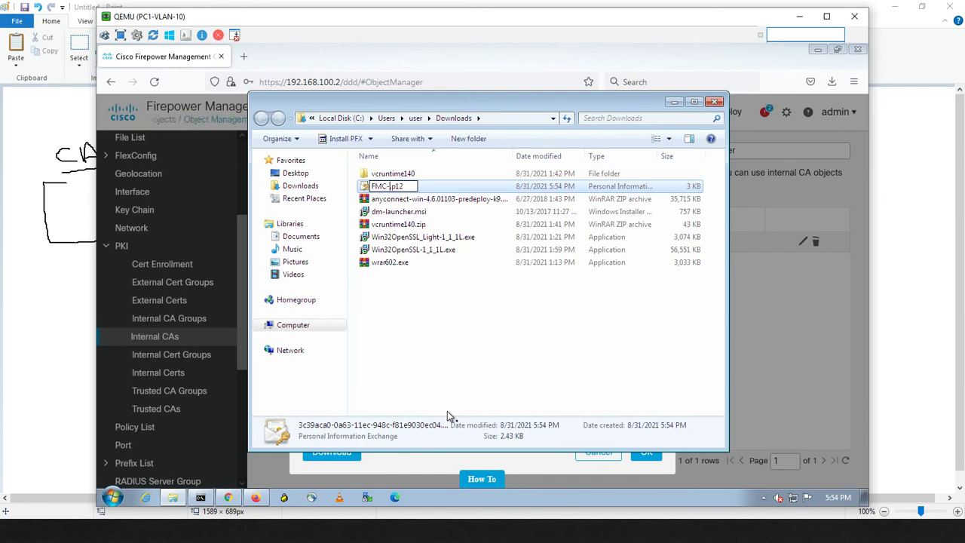
pyautogui.write('S')
pyautogui.write('SL')
pyautogui.press('Return')
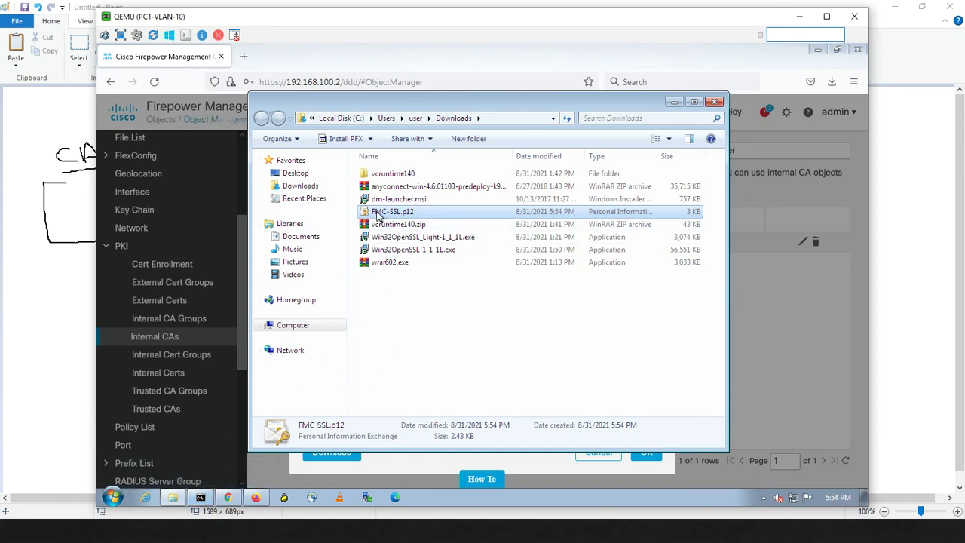
# Rerun certmgr.msc from the command window and maximize the certificate manager
pyautogui.click(201, 498)
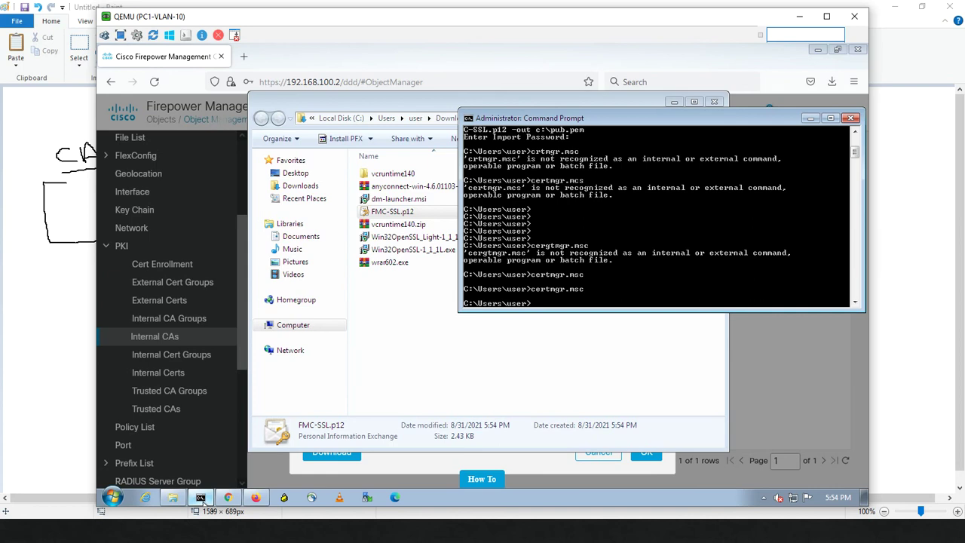
pyautogui.press('Up')
pyautogui.press('Return')
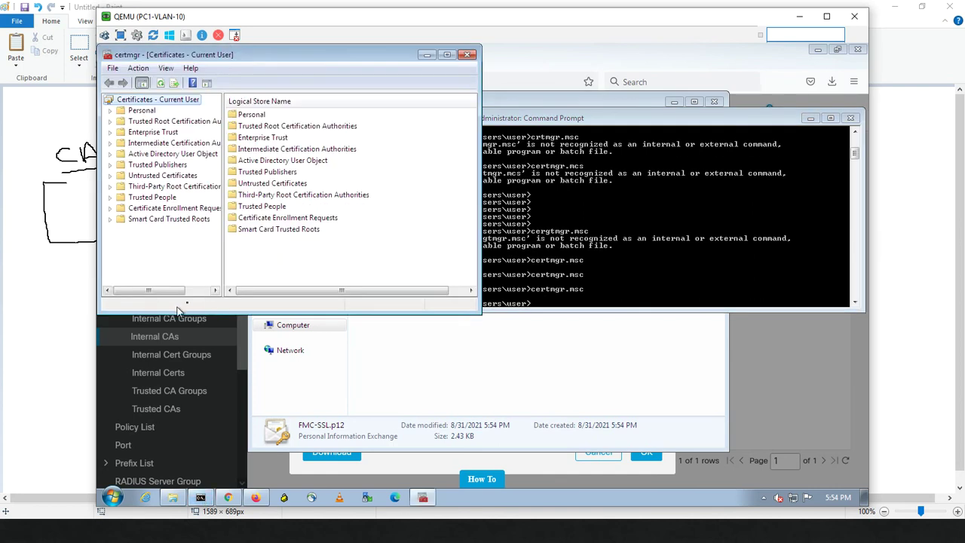
pyautogui.click(446, 57)
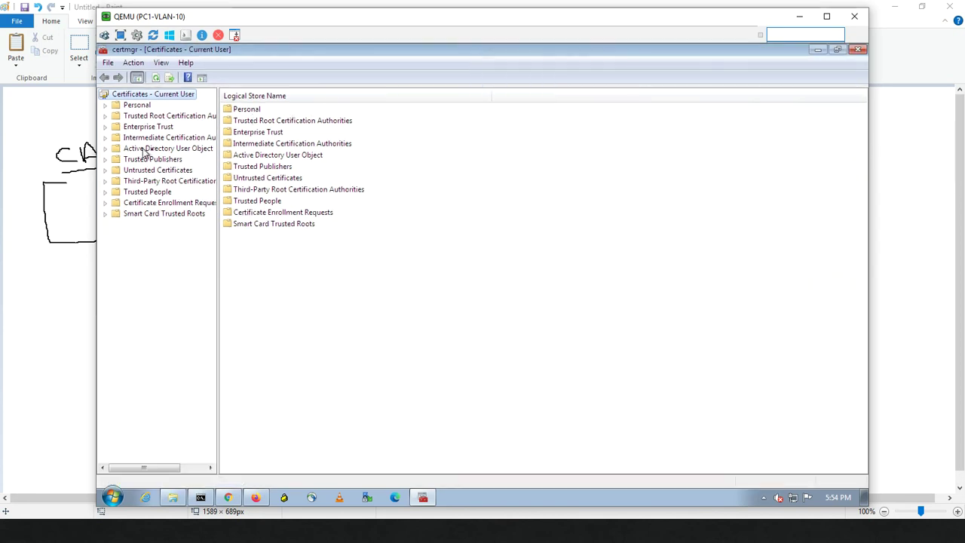
# Start importing a certificate into Trusted Root Certification Authorities > Certificates
pyautogui.click(107, 117)
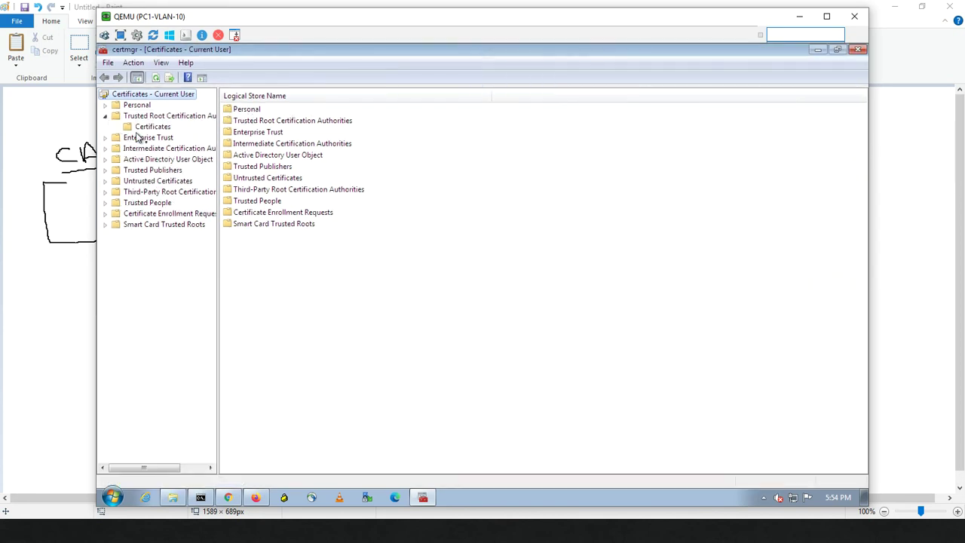
pyautogui.click(139, 129)
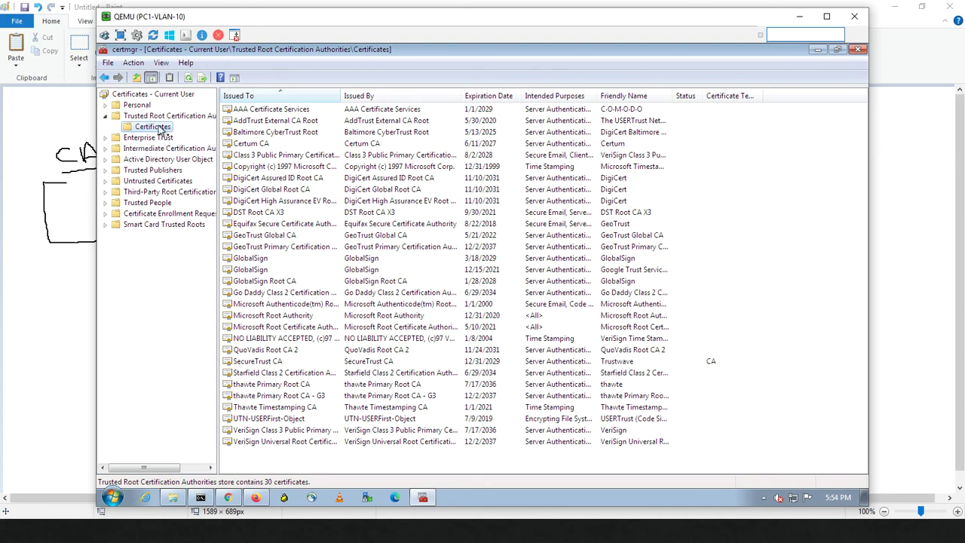
pyautogui.rightClick(157, 126)
pyautogui.moveTo(197, 132)
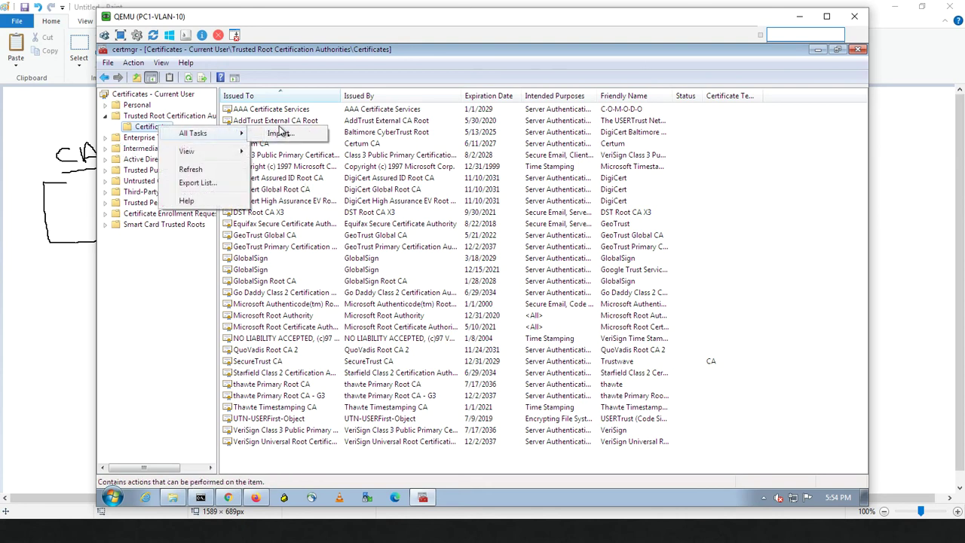
pyautogui.click(280, 133)
# Advance the import wizard and browse to the C:\Users\user\Downloads folder
pyautogui.click(320, 312)
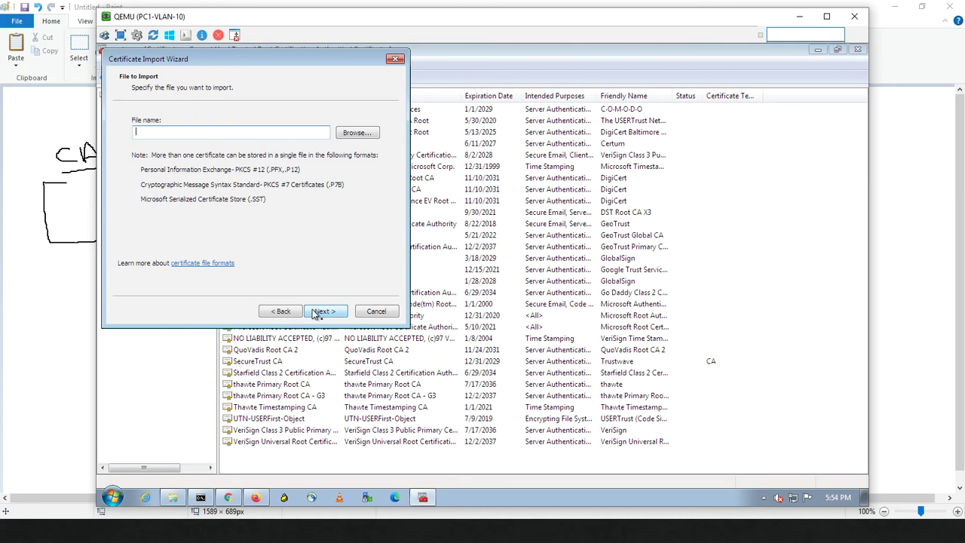
pyautogui.click(361, 133)
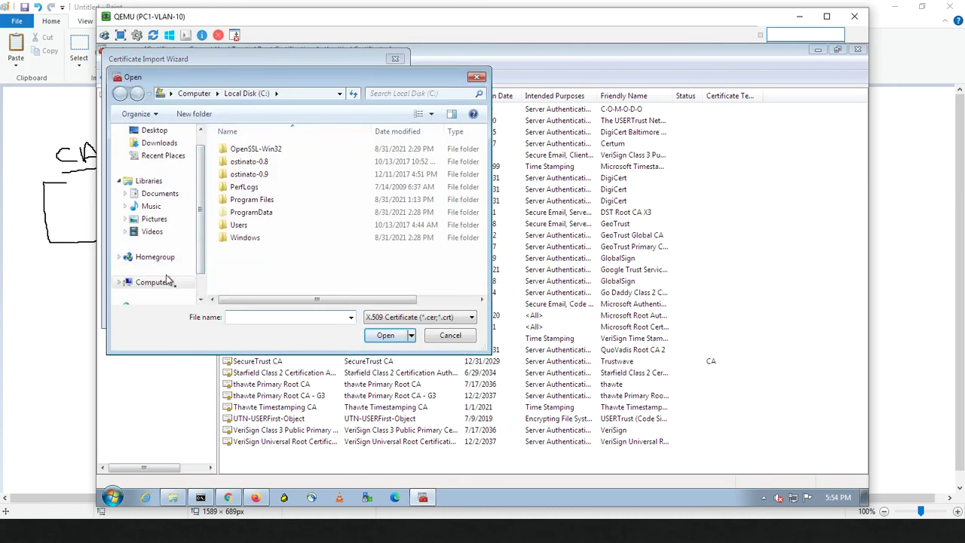
pyautogui.click(155, 282)
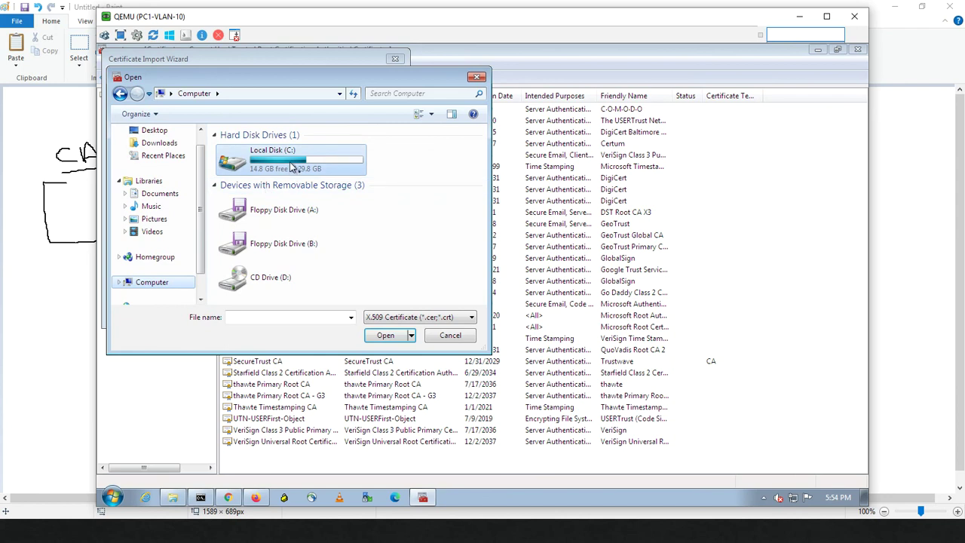
pyautogui.doubleClick(292, 167)
pyautogui.doubleClick(249, 223)
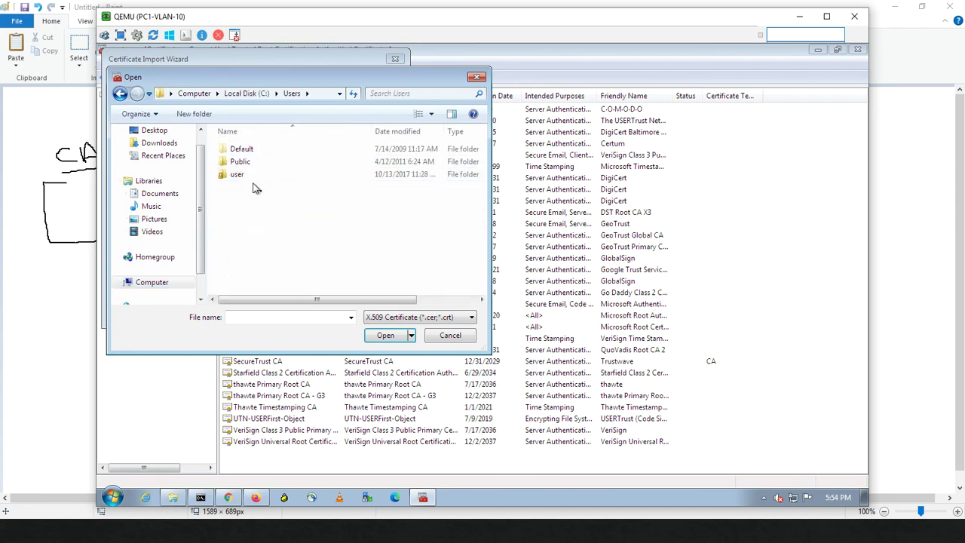
pyautogui.doubleClick(248, 176)
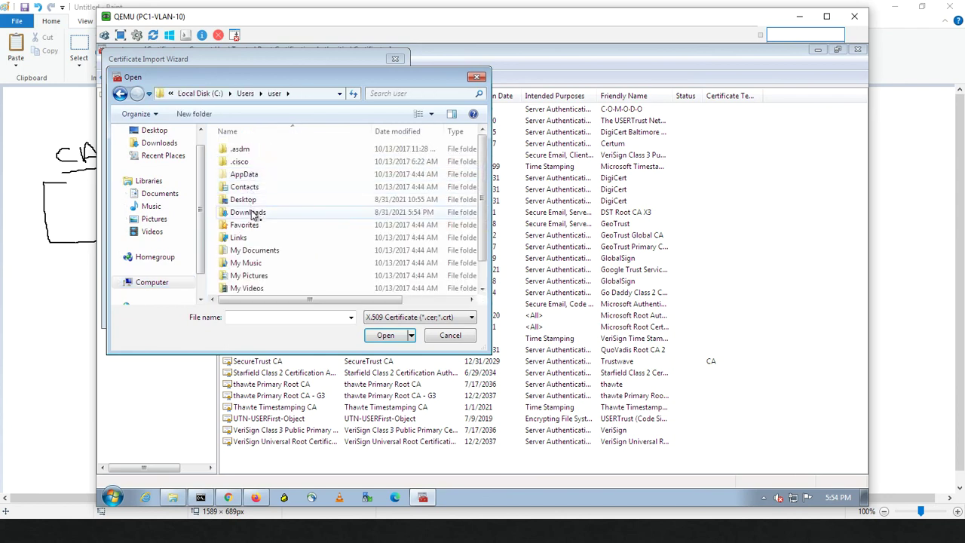
pyautogui.doubleClick(249, 212)
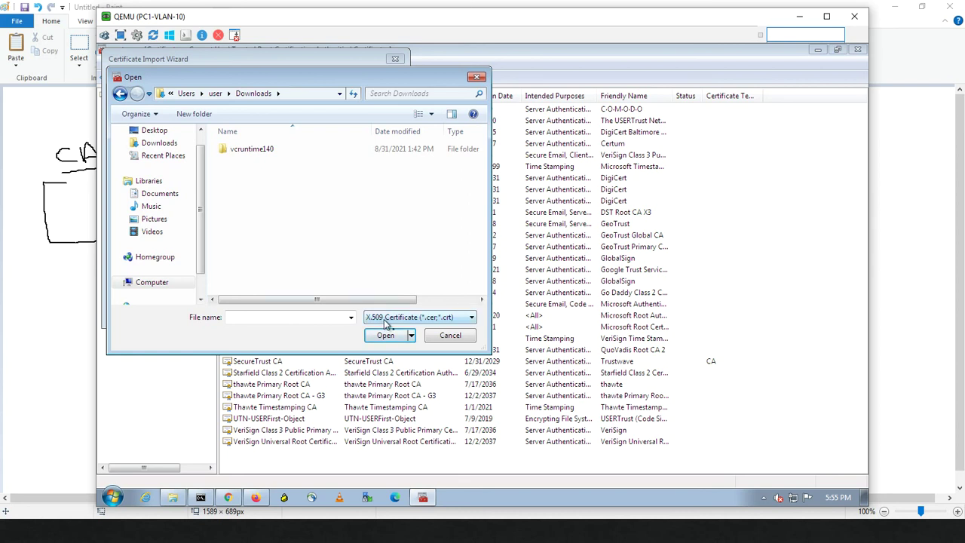
# Show all file types and select FMC-SSL.p12 as the file to import
pyautogui.click(385, 320)
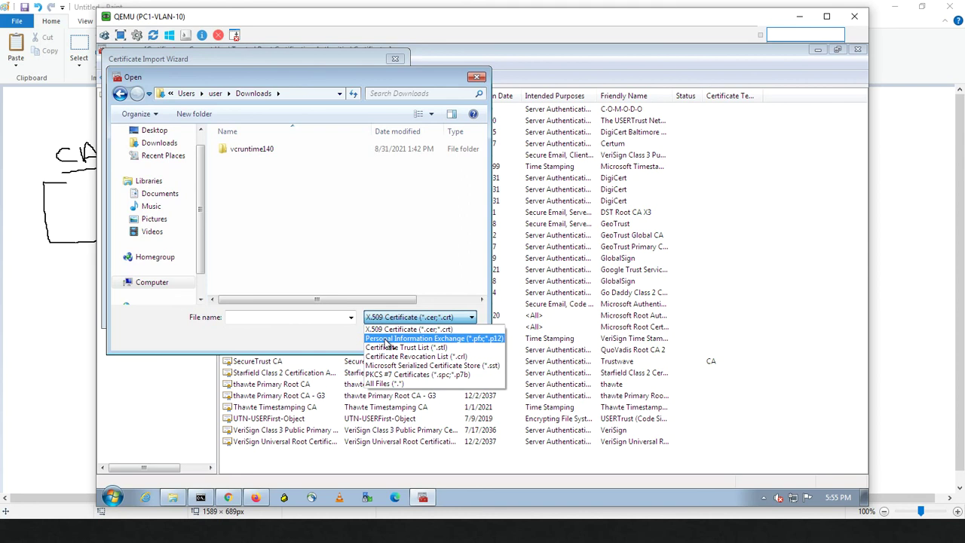
pyautogui.click(385, 339)
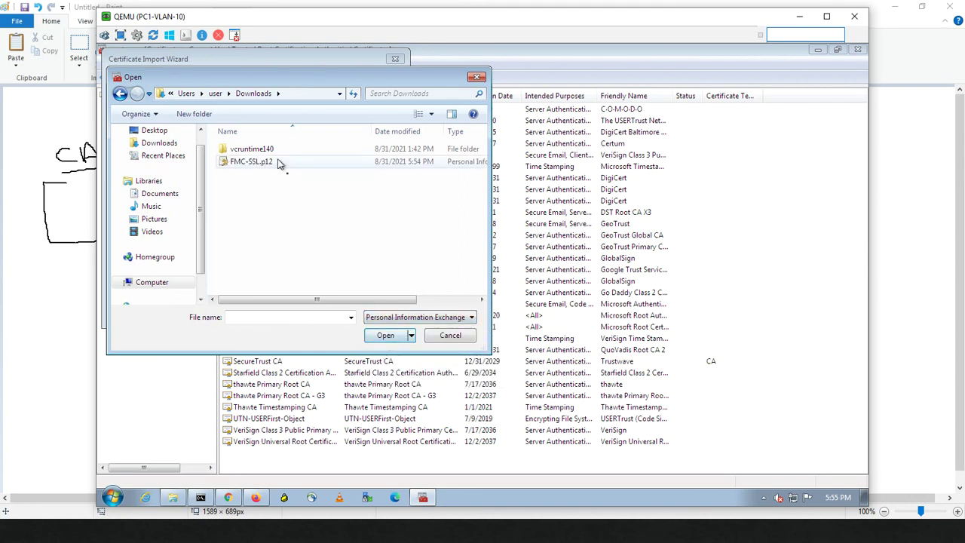
pyautogui.click(384, 318)
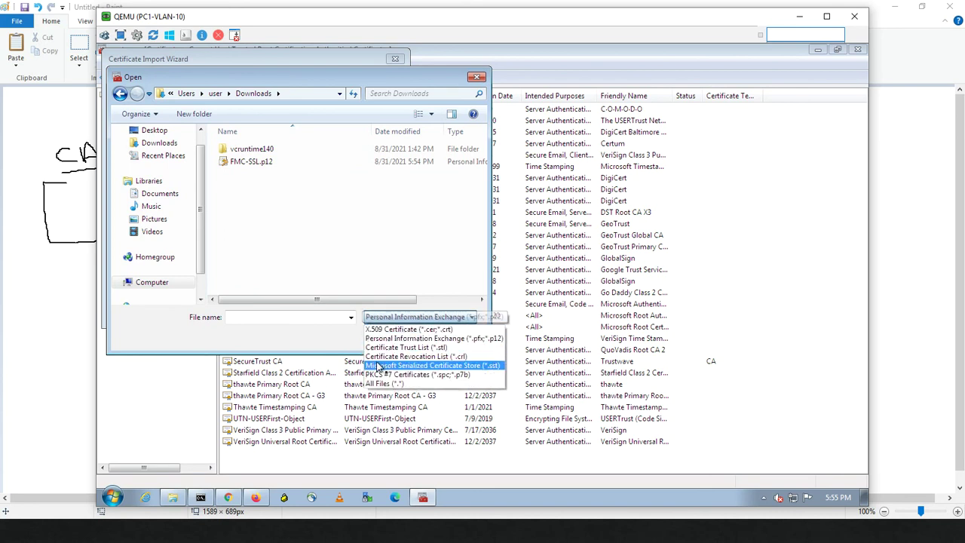
pyautogui.click(384, 384)
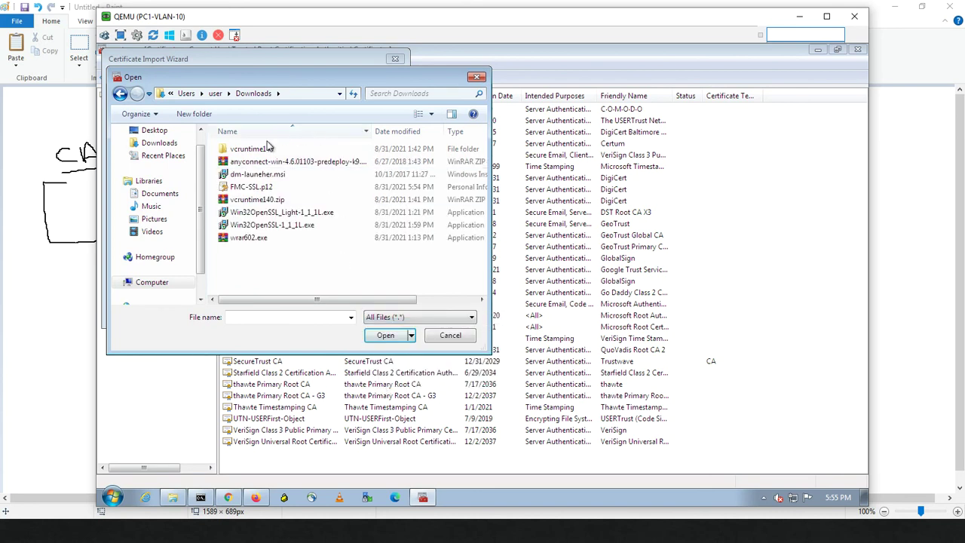
pyautogui.click(294, 187)
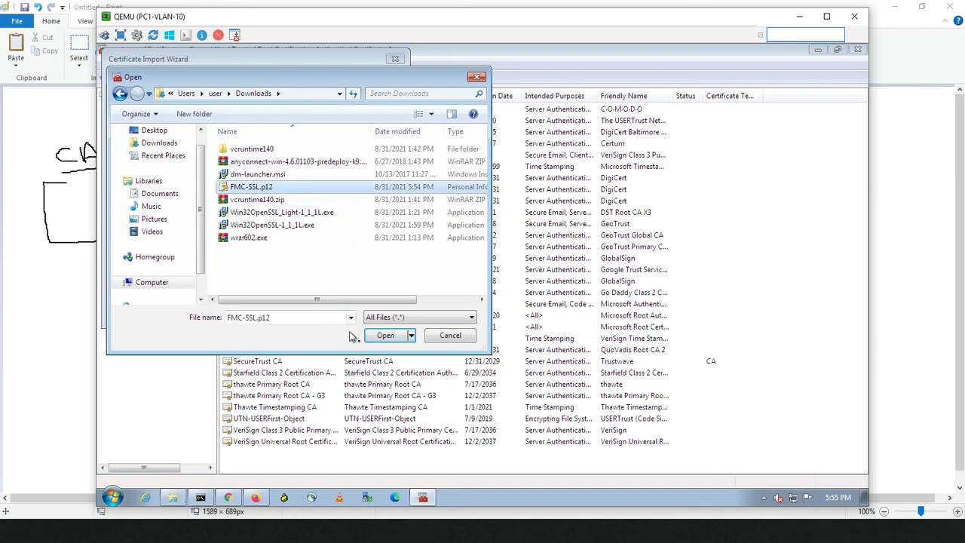
pyautogui.click(383, 336)
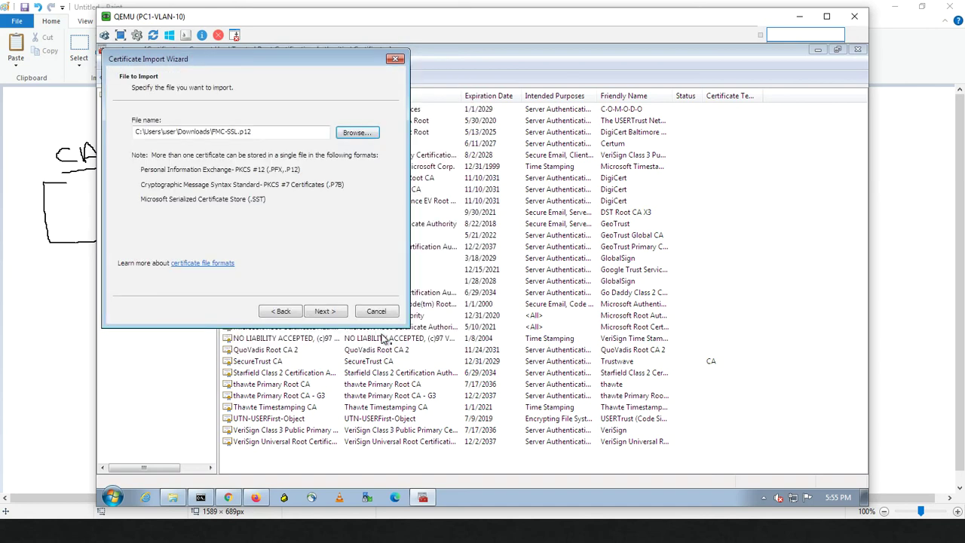
pyautogui.click(322, 309)
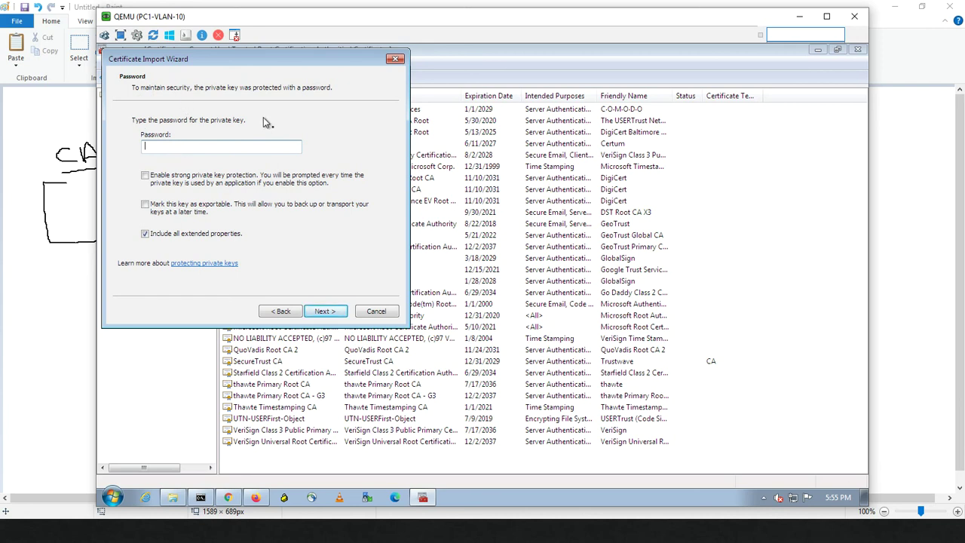
pyautogui.write('cis')
pyautogui.click(322, 317)
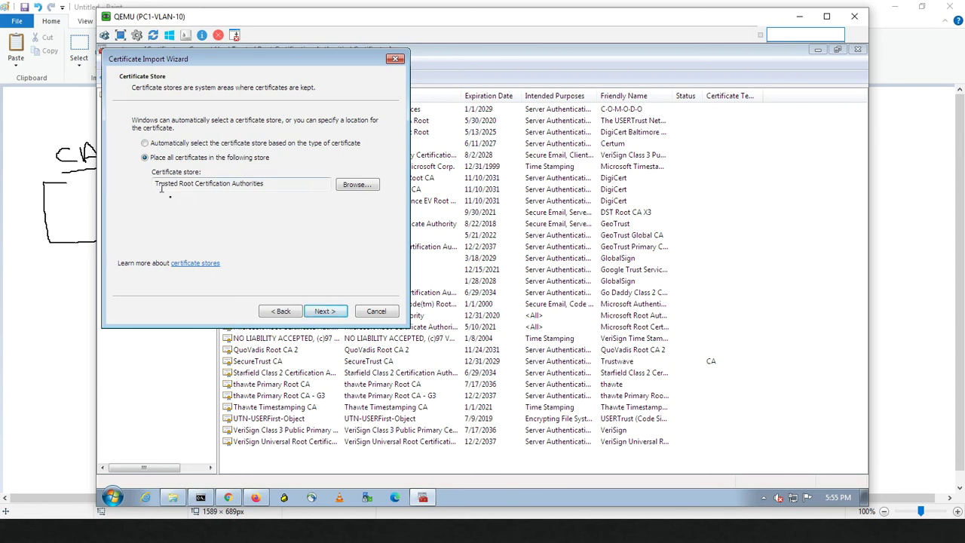
pyautogui.click(326, 317)
pyautogui.click(326, 315)
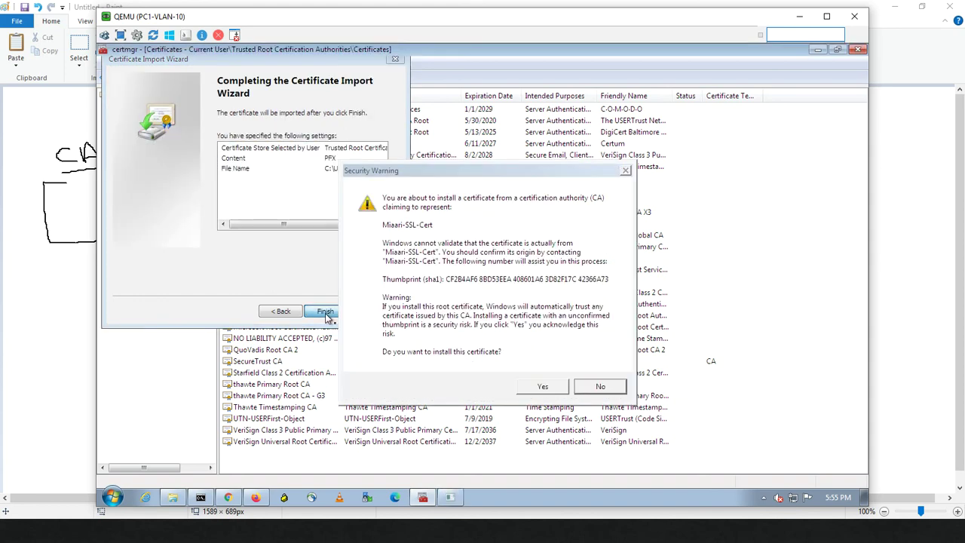
pyautogui.click(536, 388)
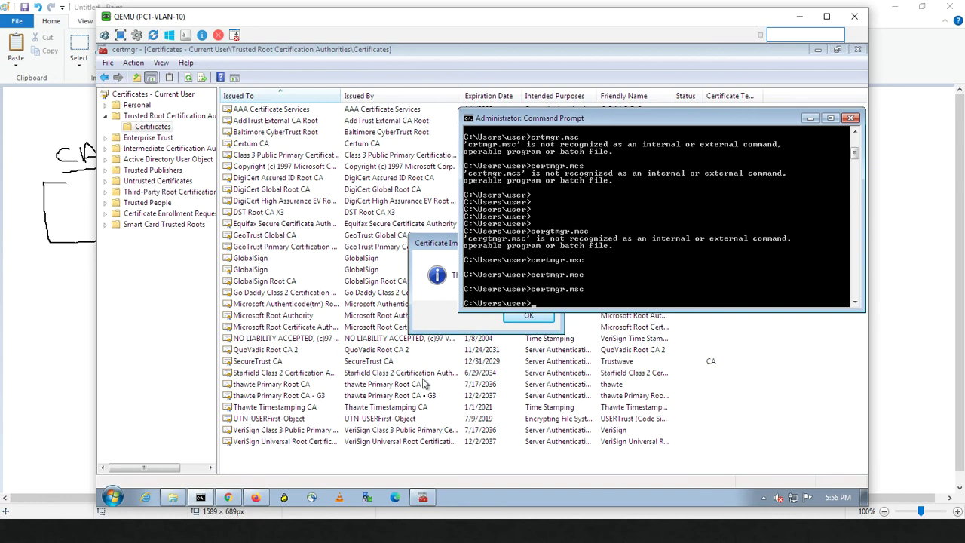
pyautogui.click(415, 319)
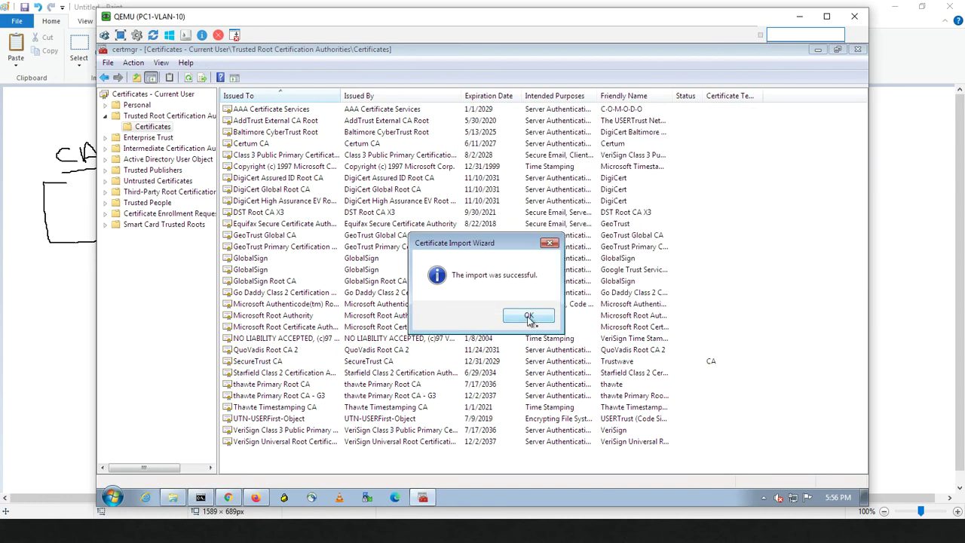
# Dismiss the success message and inspect the new Miaari-SSL-Cert entry, expiring 8/29/2031
pyautogui.click(534, 317)
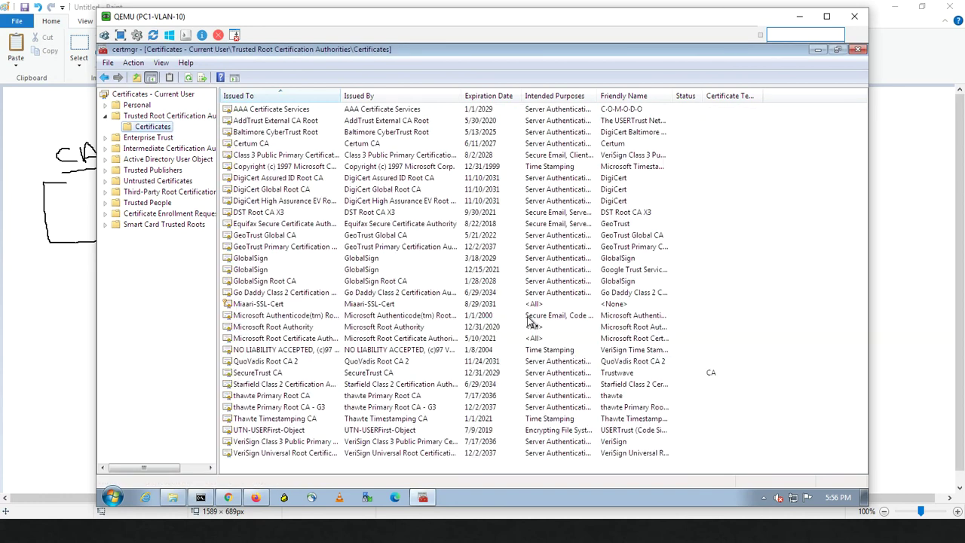
pyautogui.click(273, 305)
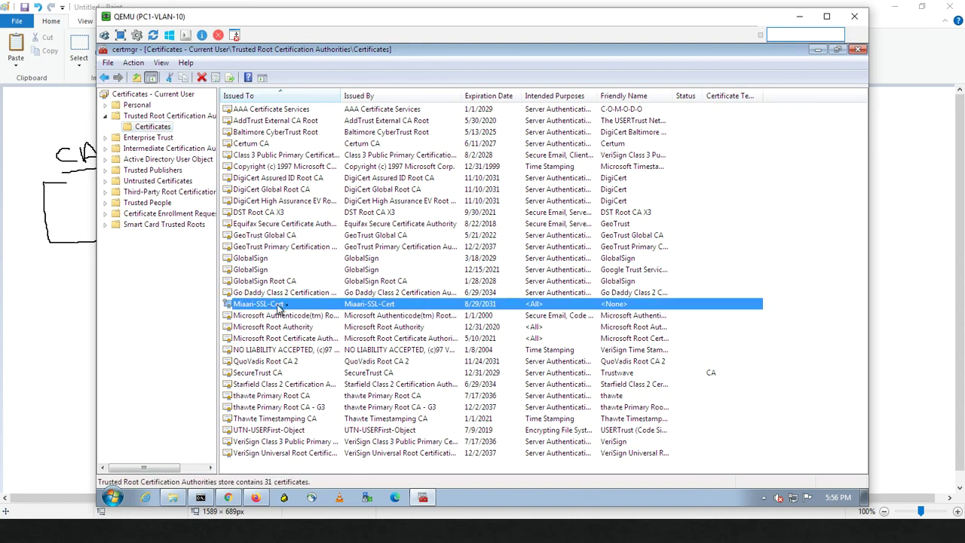
pyautogui.click(255, 251)
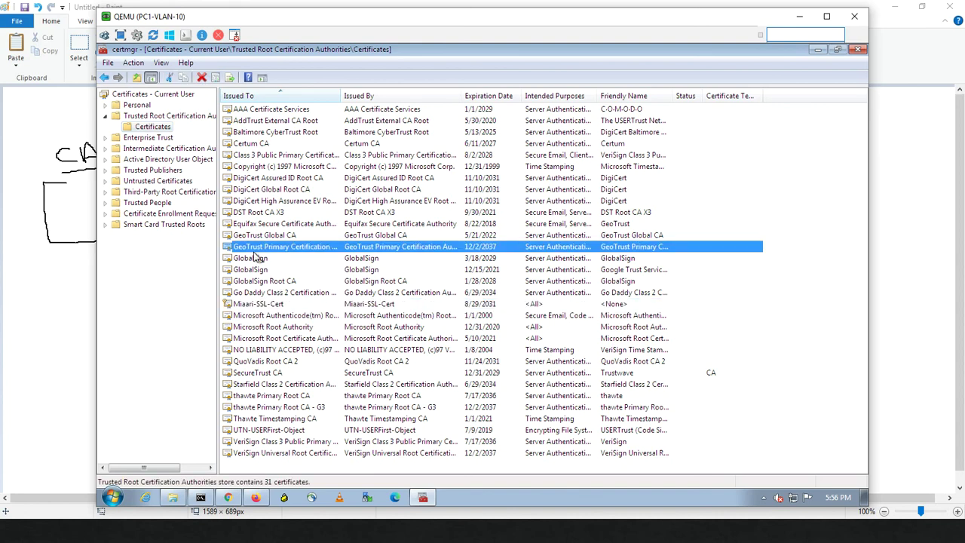